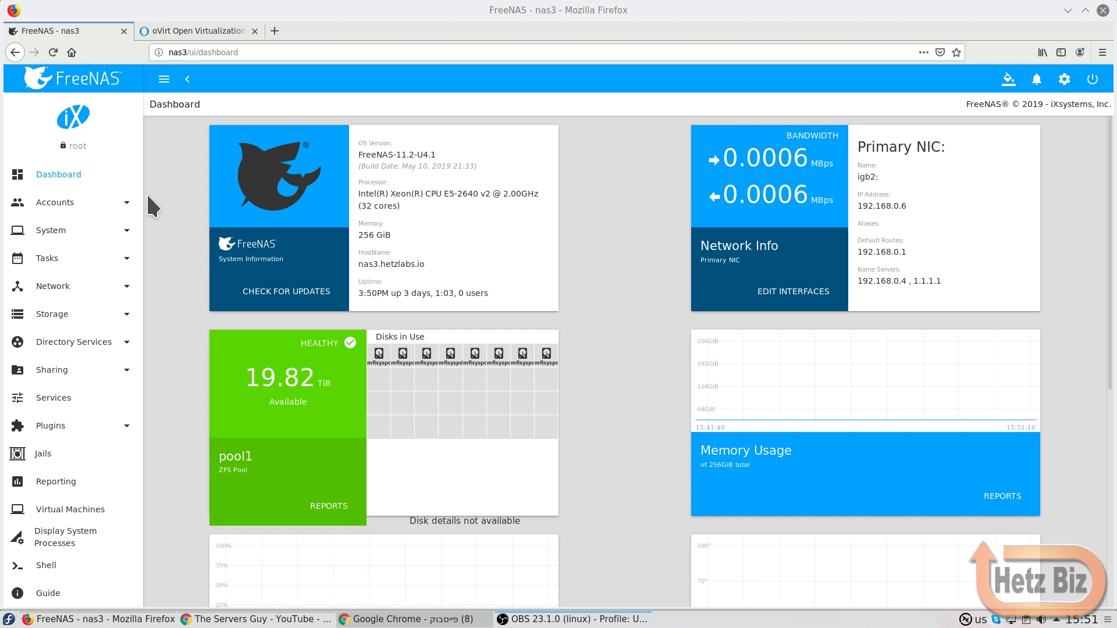
Step: Check the groups list, then open the kvm user account's settings for review
left_click(105, 210)
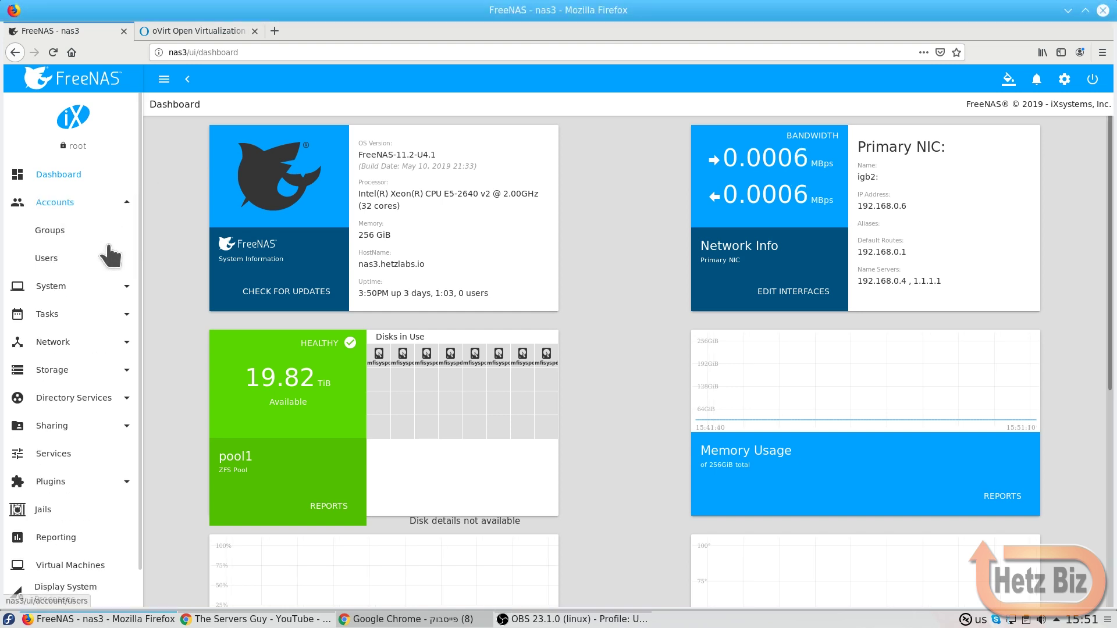
left_click(101, 234)
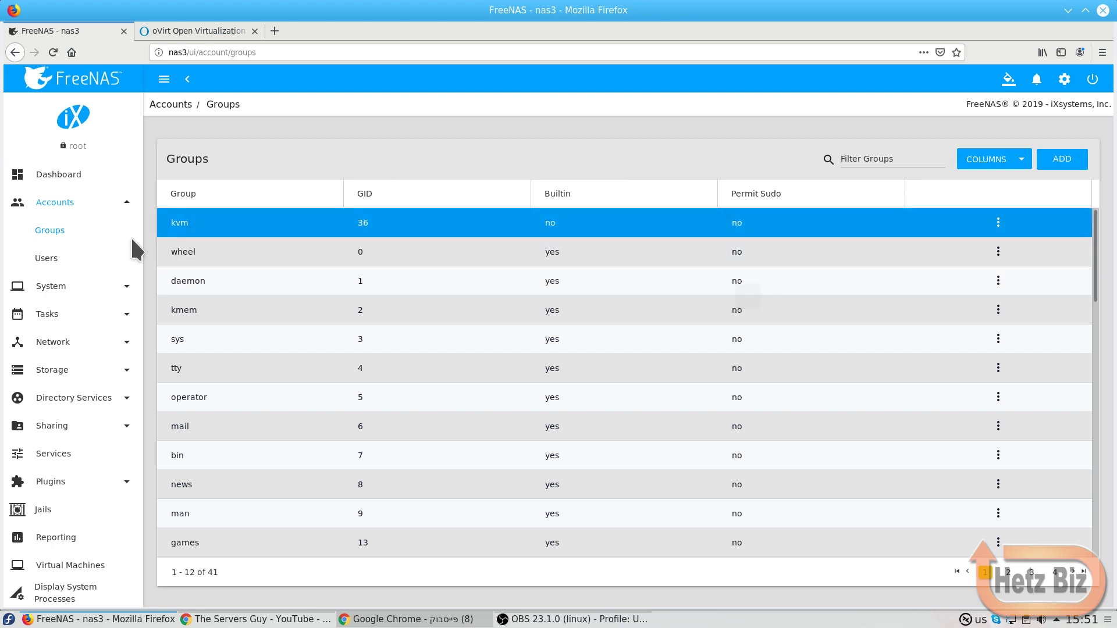
left_click(92, 257)
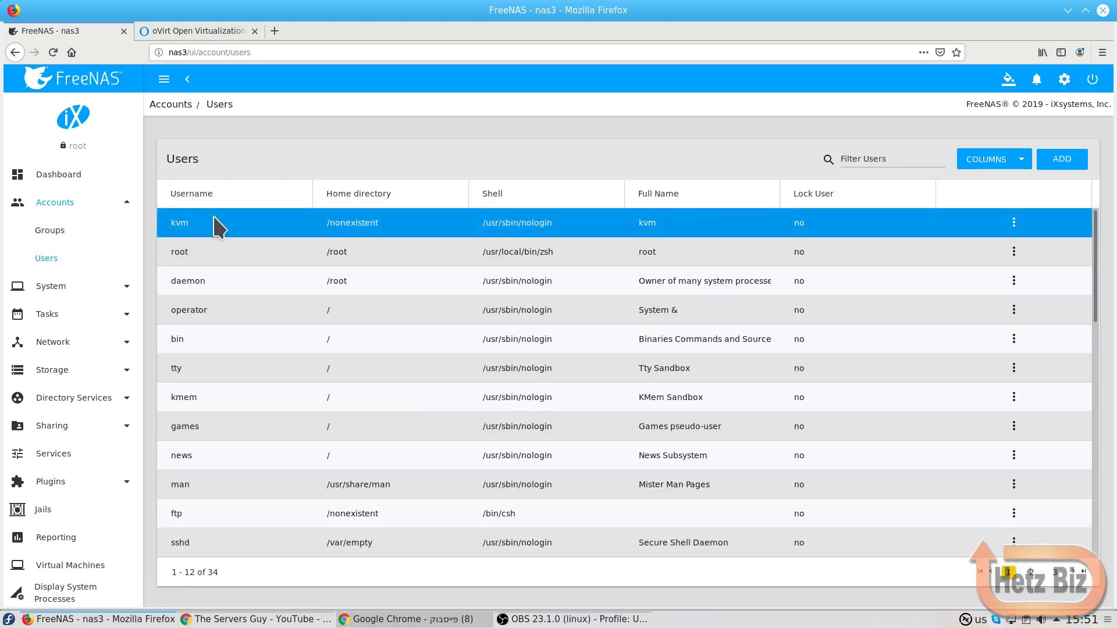
left_click(1015, 227)
left_click(1020, 226)
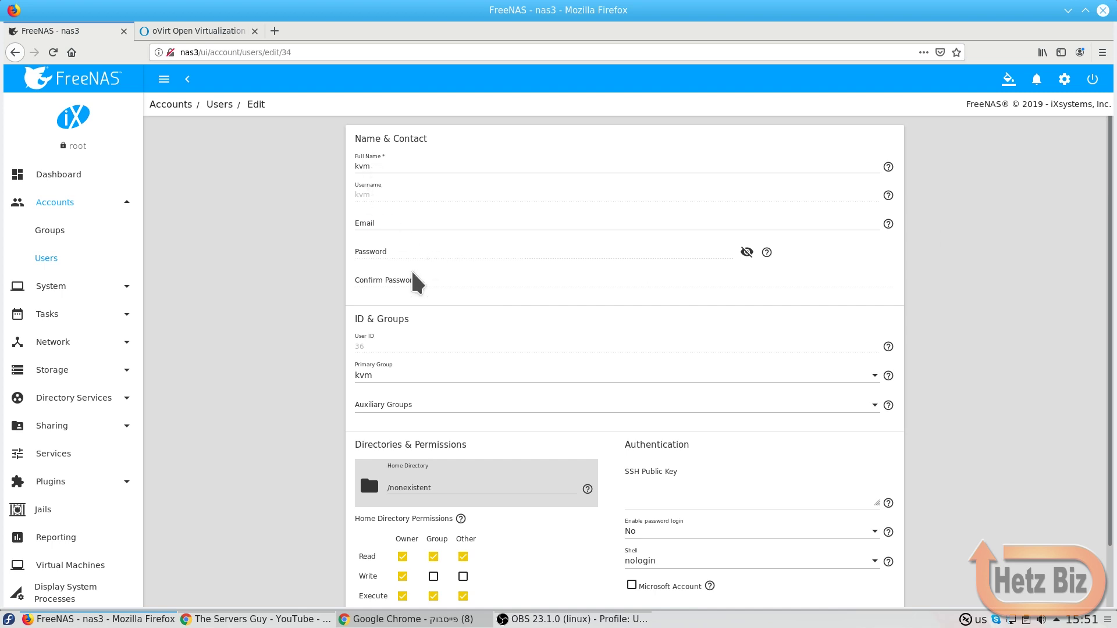
scroll(469, 334, "down", 2)
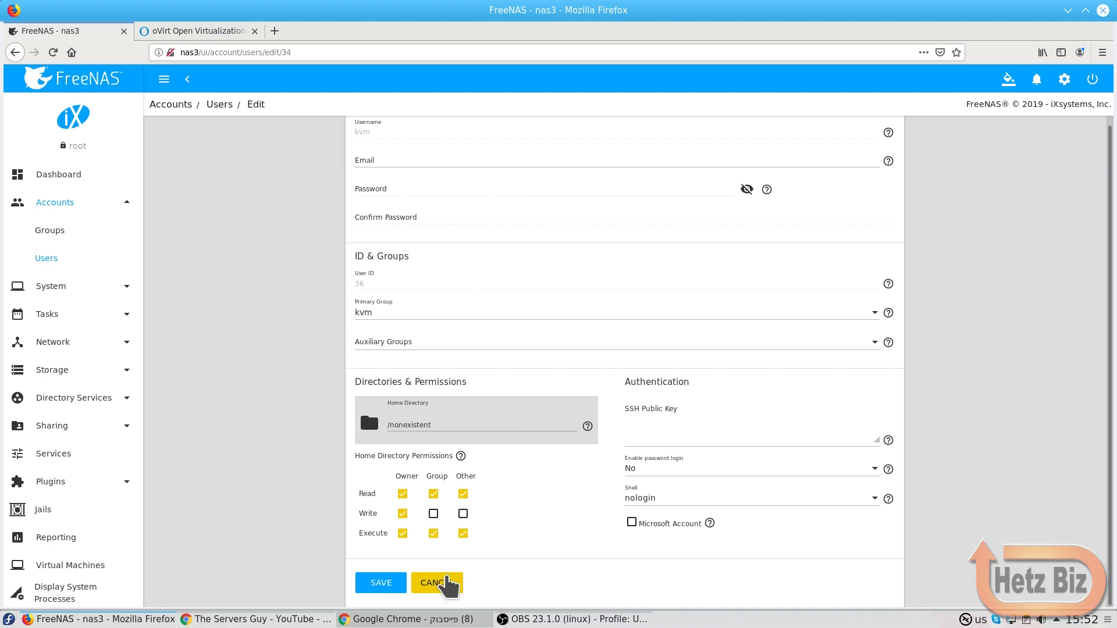
Step: View the kvm group's (GID 36) members without changes, then collapse Accounts
left_click(88, 234)
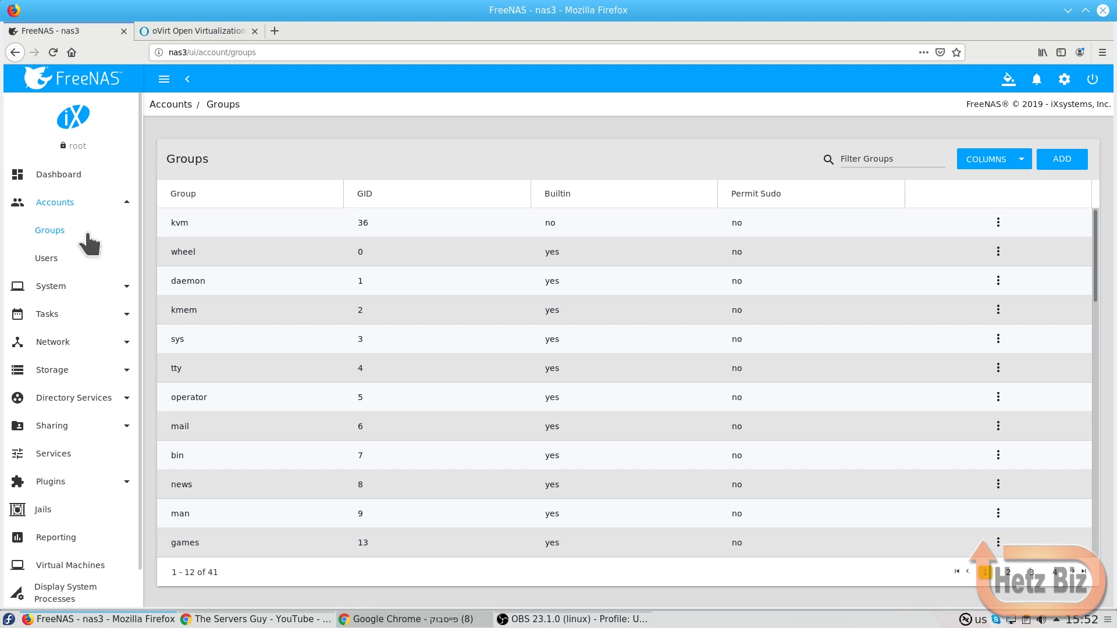
left_click(998, 224)
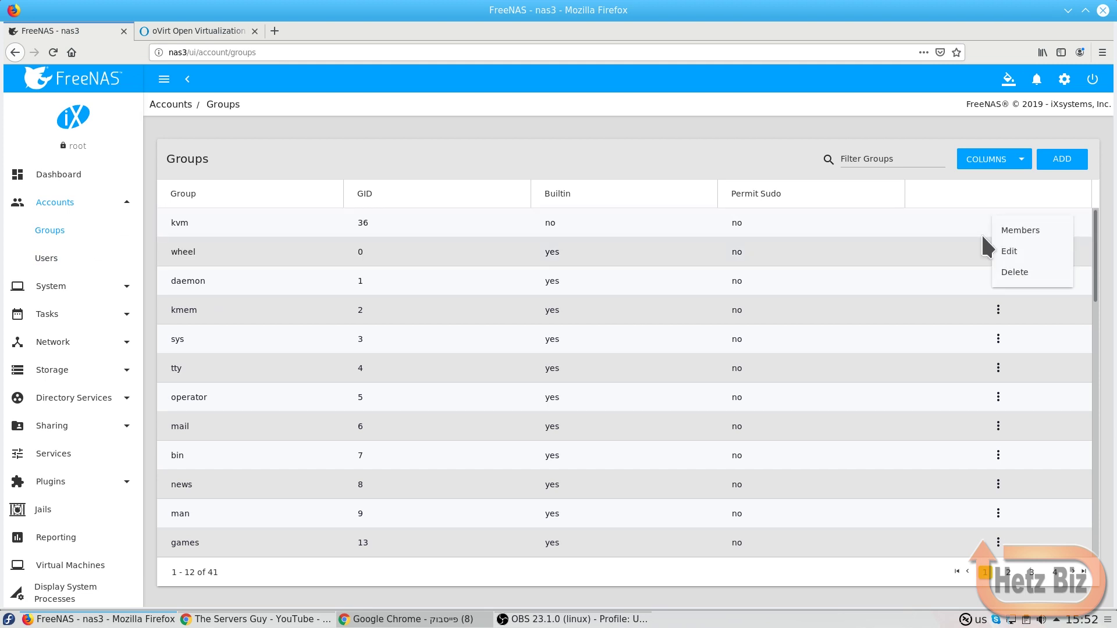
left_click(1012, 232)
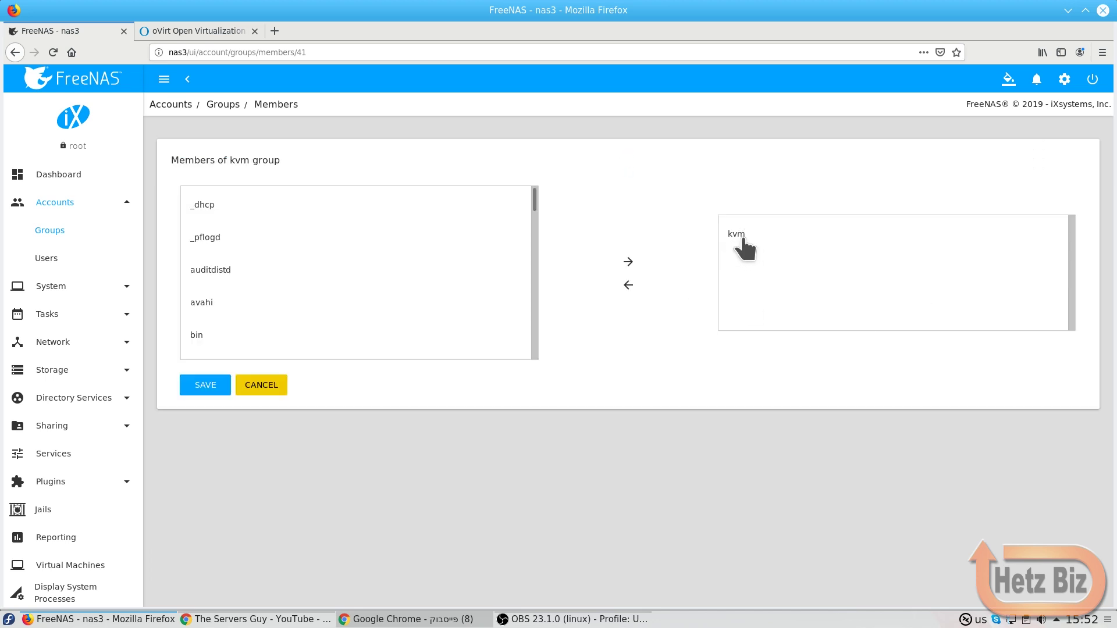
left_click(274, 386)
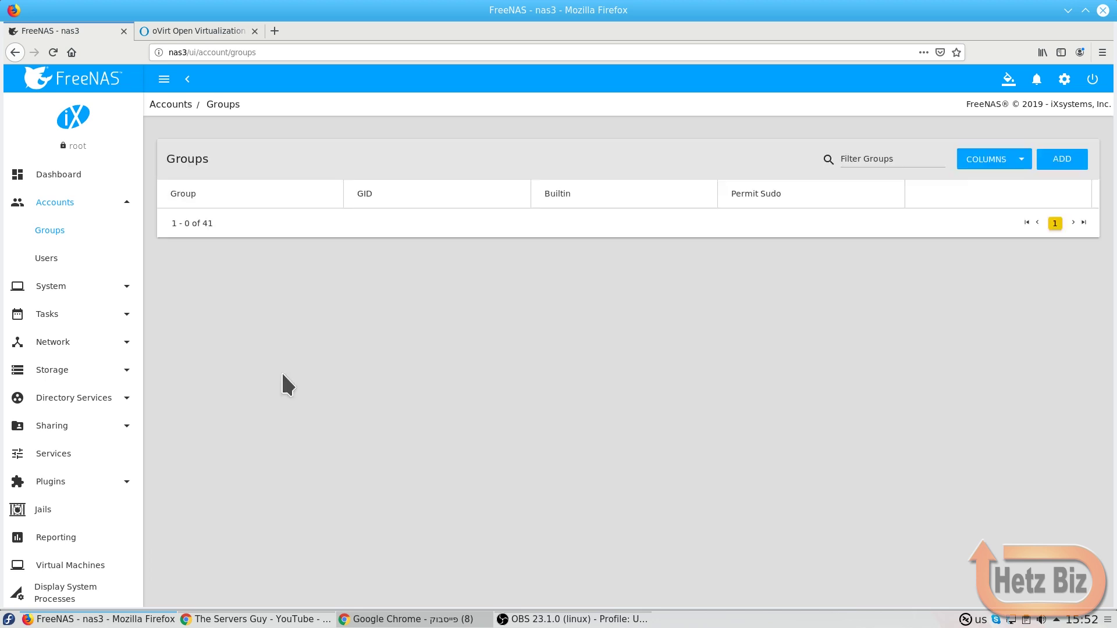
left_click(49, 203)
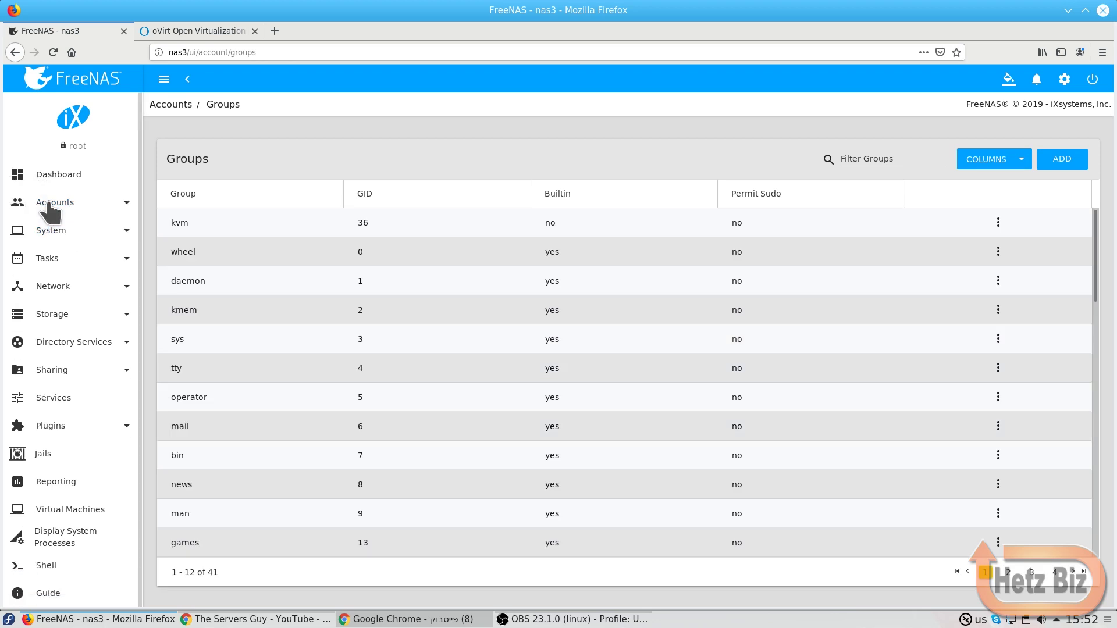
Step: Start adding a new dataset under pool1 in Storage > Pools
left_click(62, 317)
left_click(52, 348)
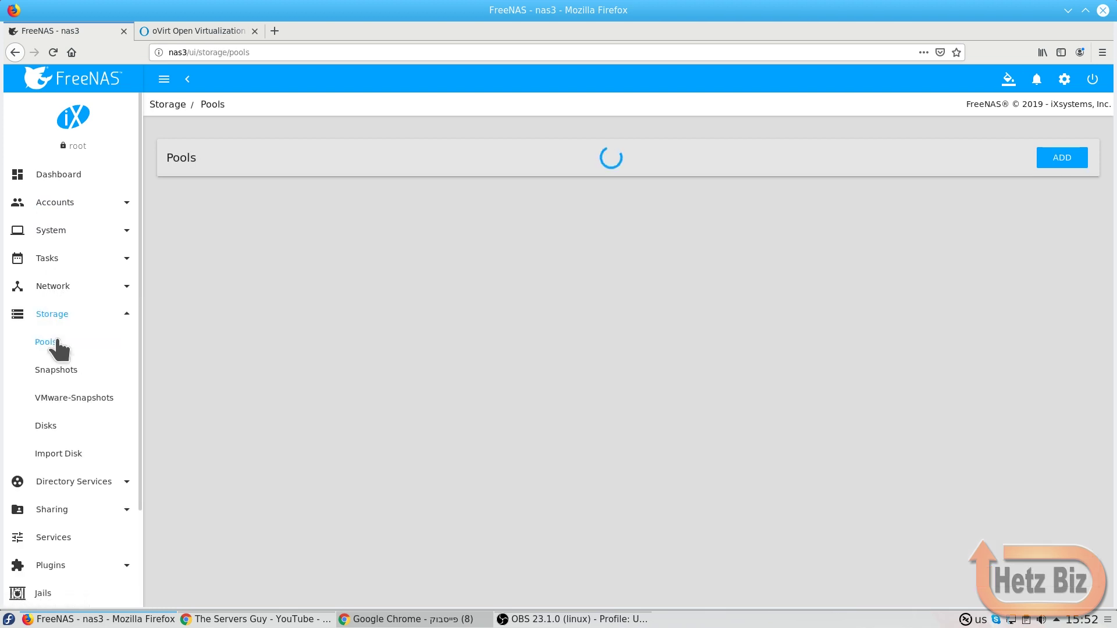
left_click(180, 263)
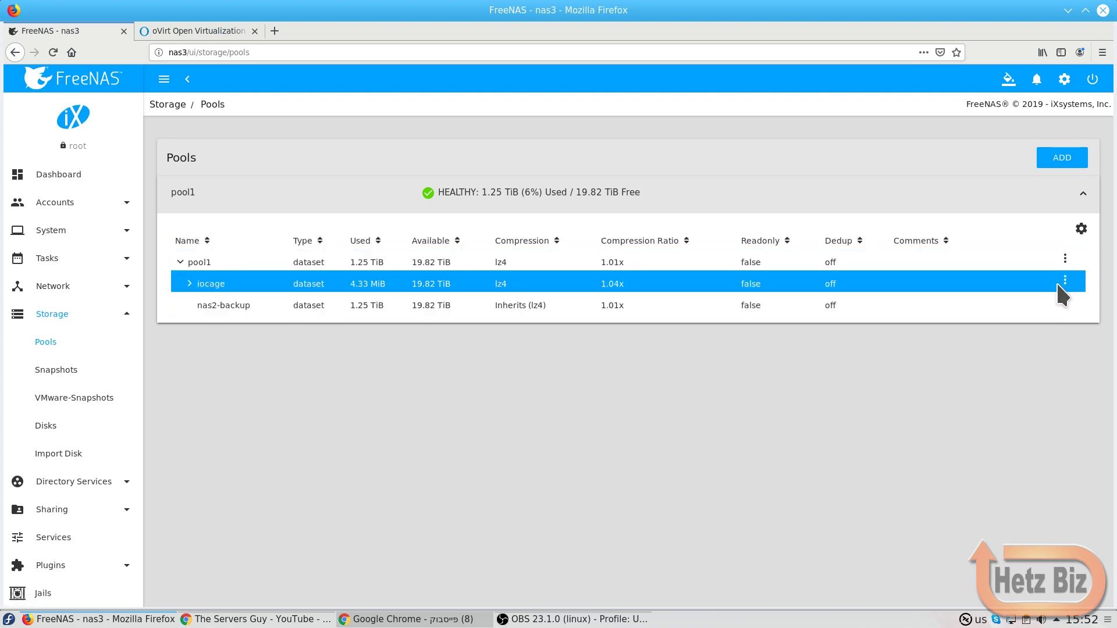
left_click(1064, 259)
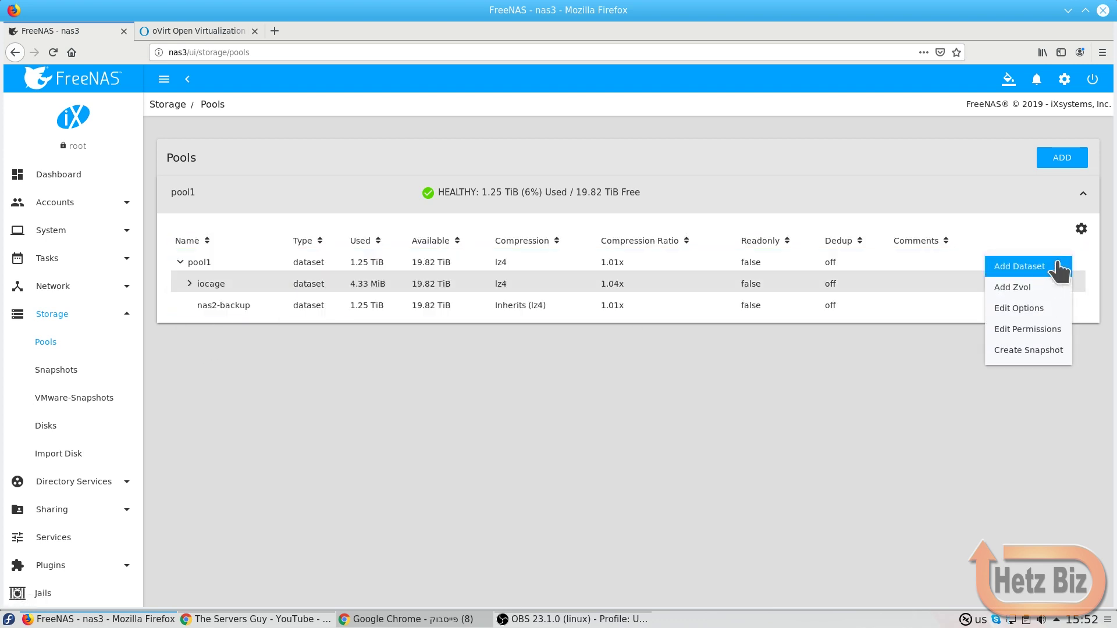
left_click(1031, 263)
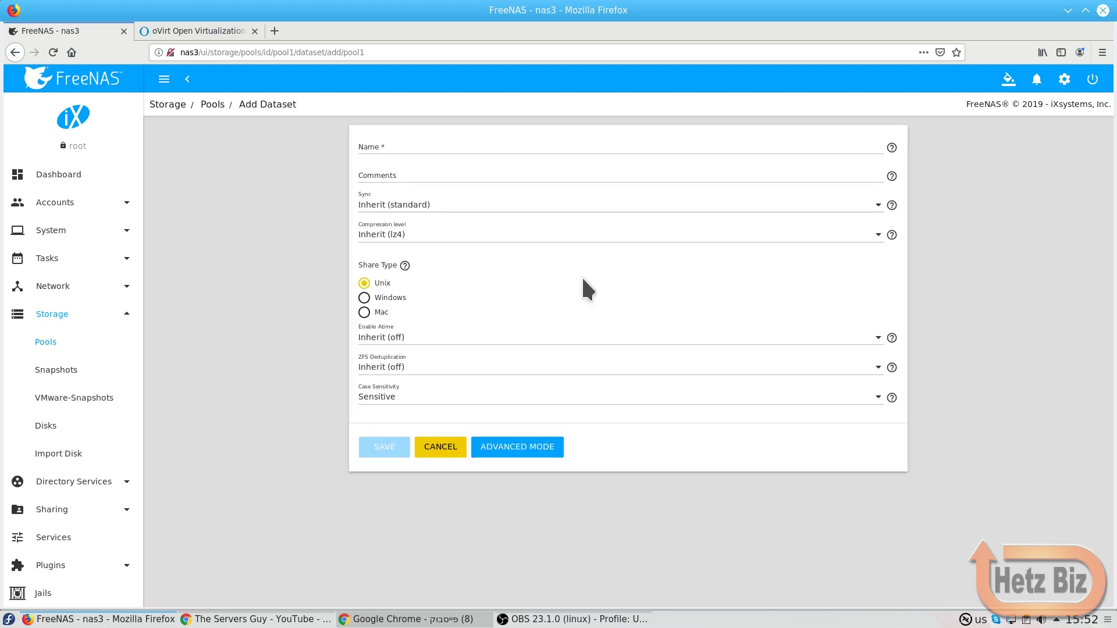
Step: Name the dataset ovirt-vms, comment 'vm storage for ovirt', and set Sync to Disabled
left_click(380, 145)
type("ovirt-")
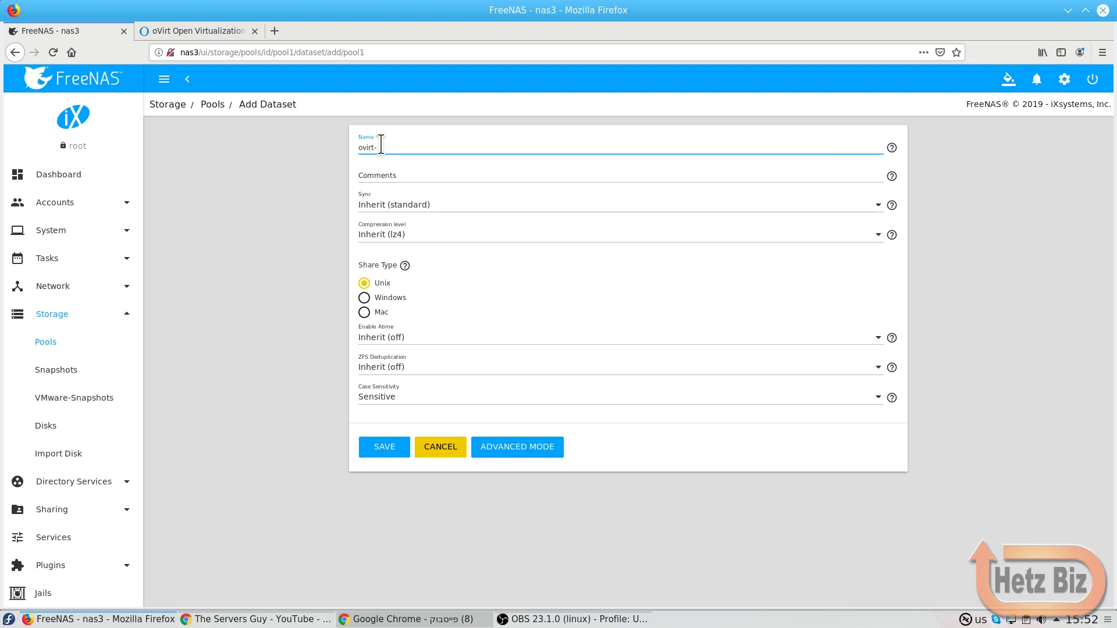
type("vms")
left_click(403, 176)
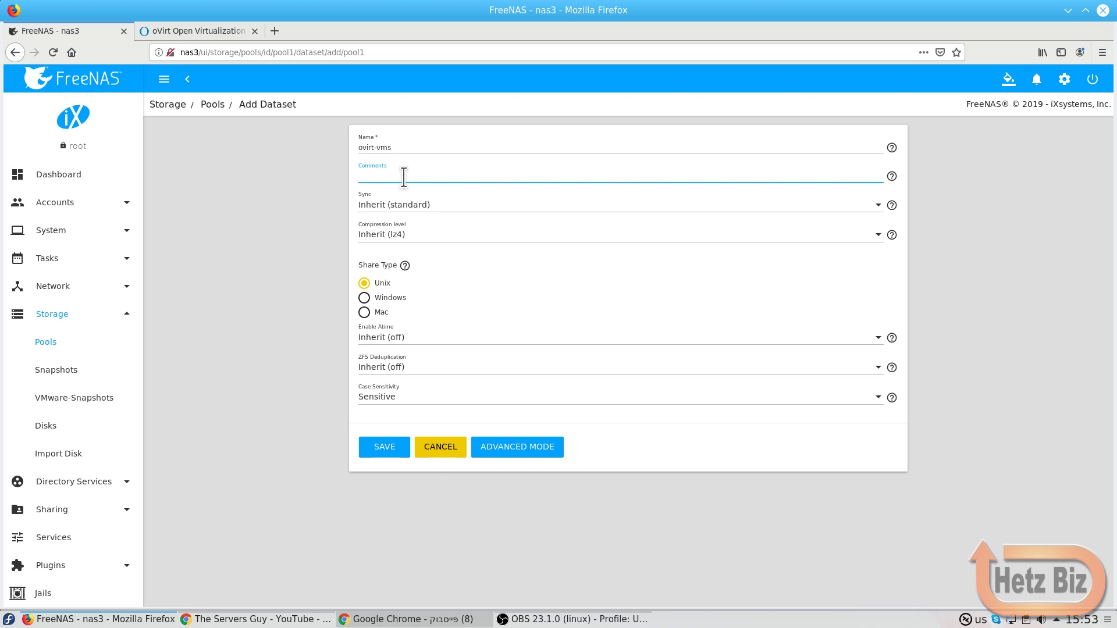
type("vm storage for ovirt")
left_click(399, 206)
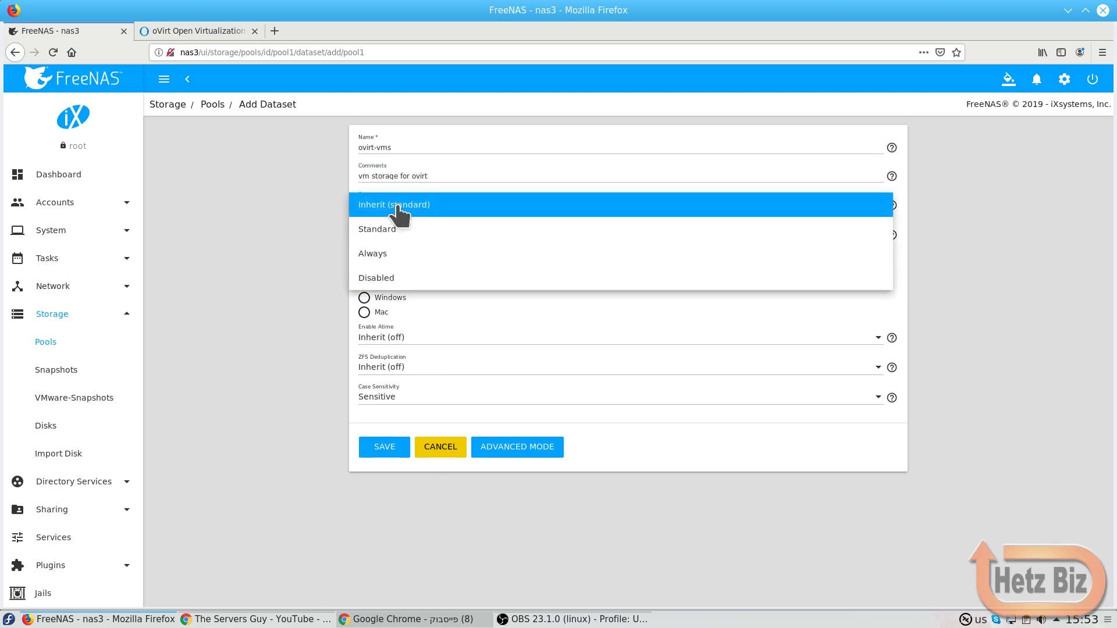
left_click(398, 279)
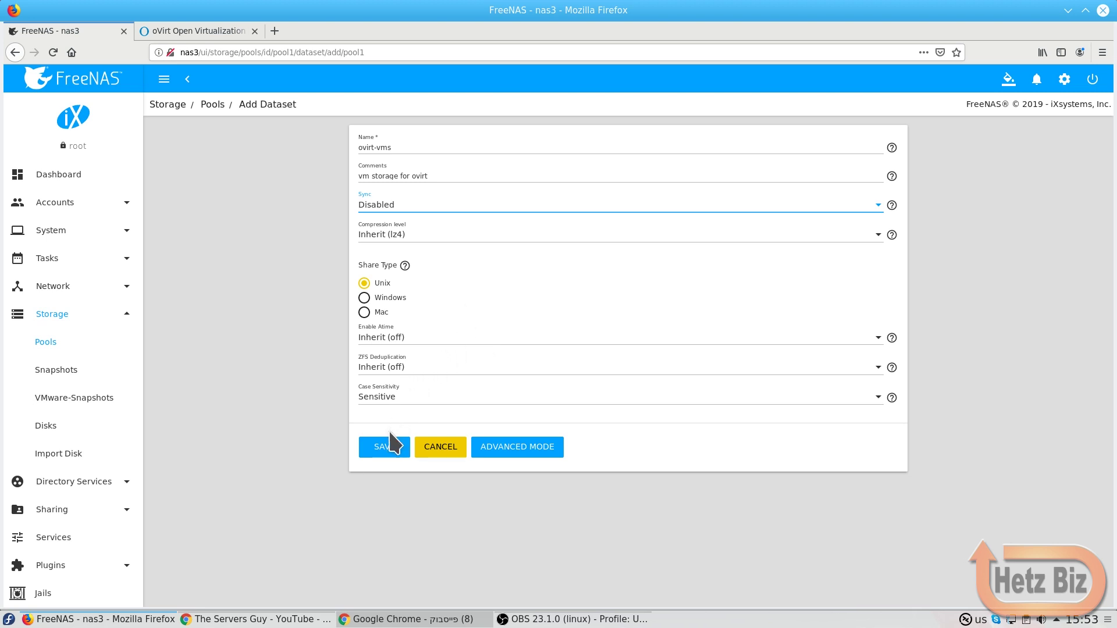
Step: Save the ovirt-vms dataset after reviewing advanced options, and confirm it appears under pool1
left_click(512, 453)
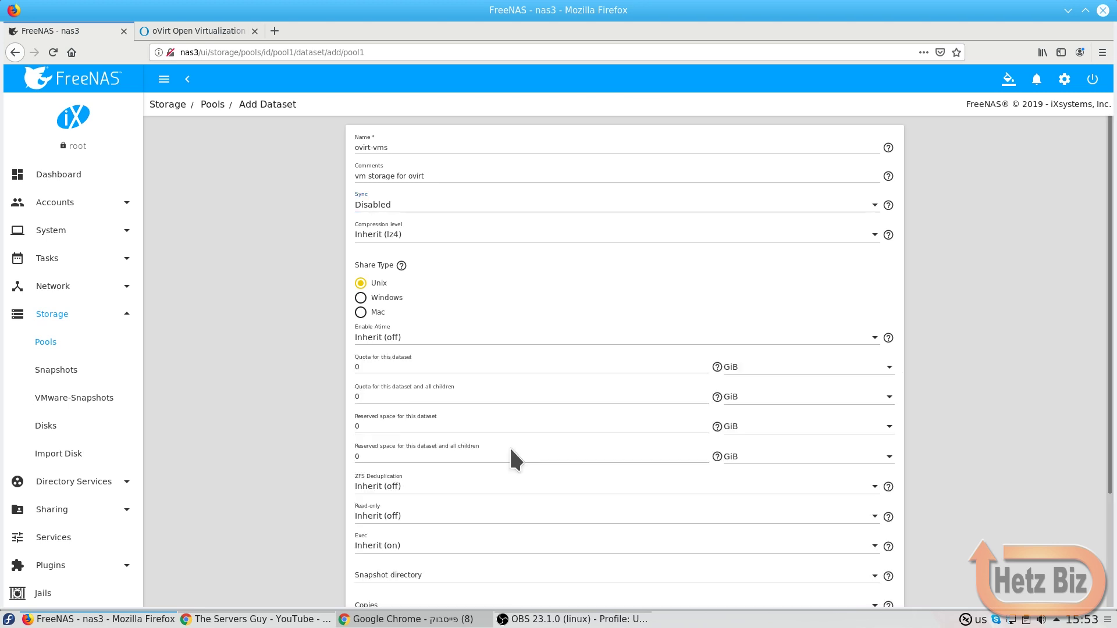
scroll(514, 430, "down", 2)
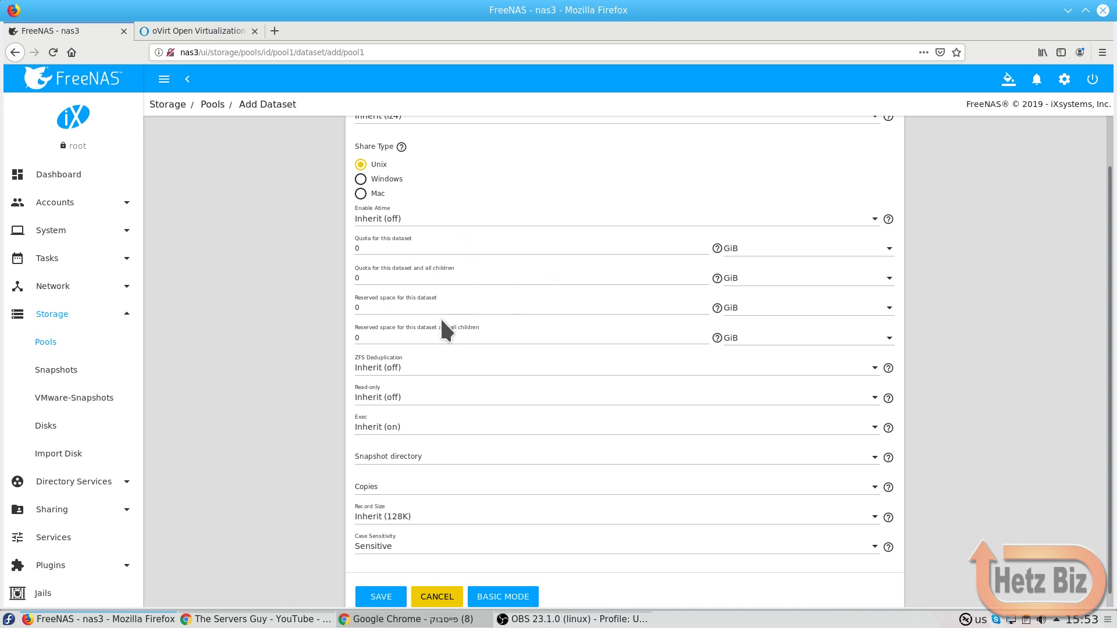
scroll(441, 320, "down", 1)
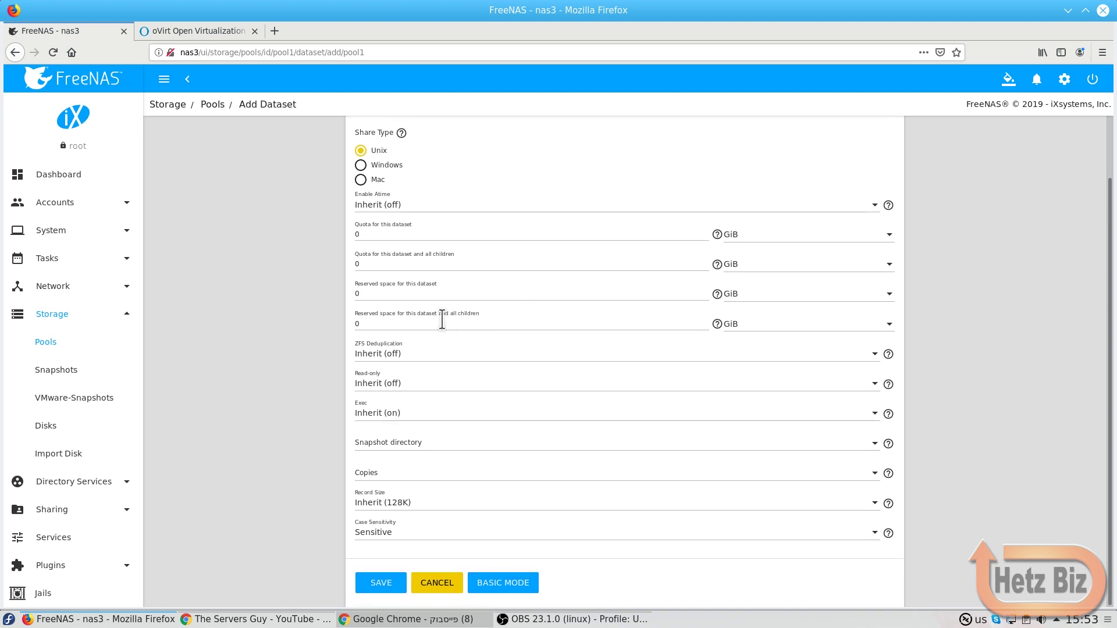
left_click(384, 584)
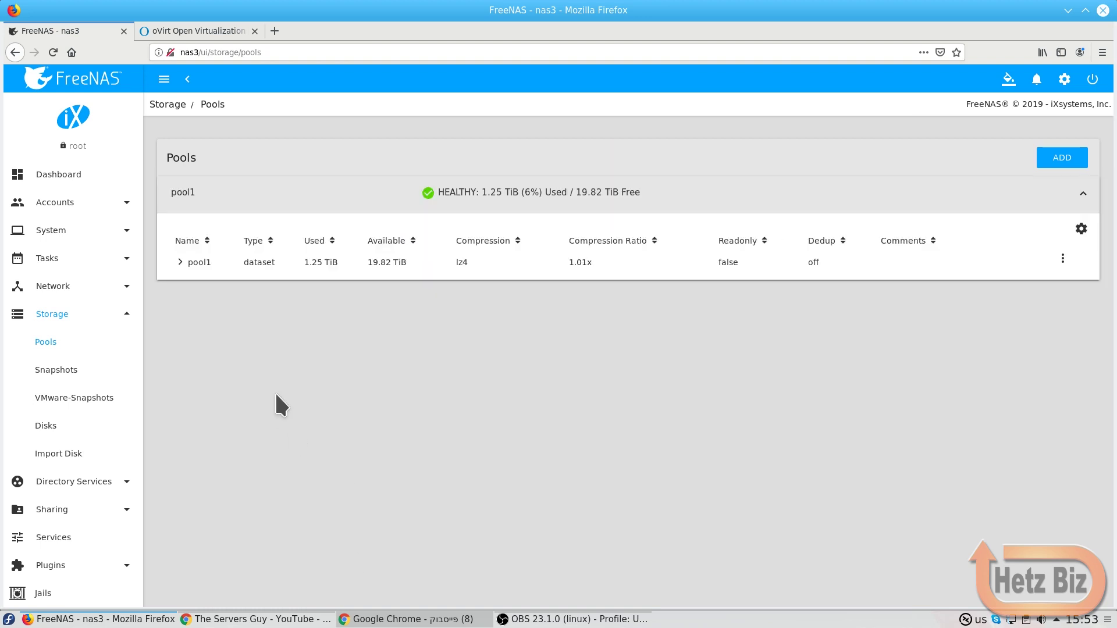
left_click(180, 262)
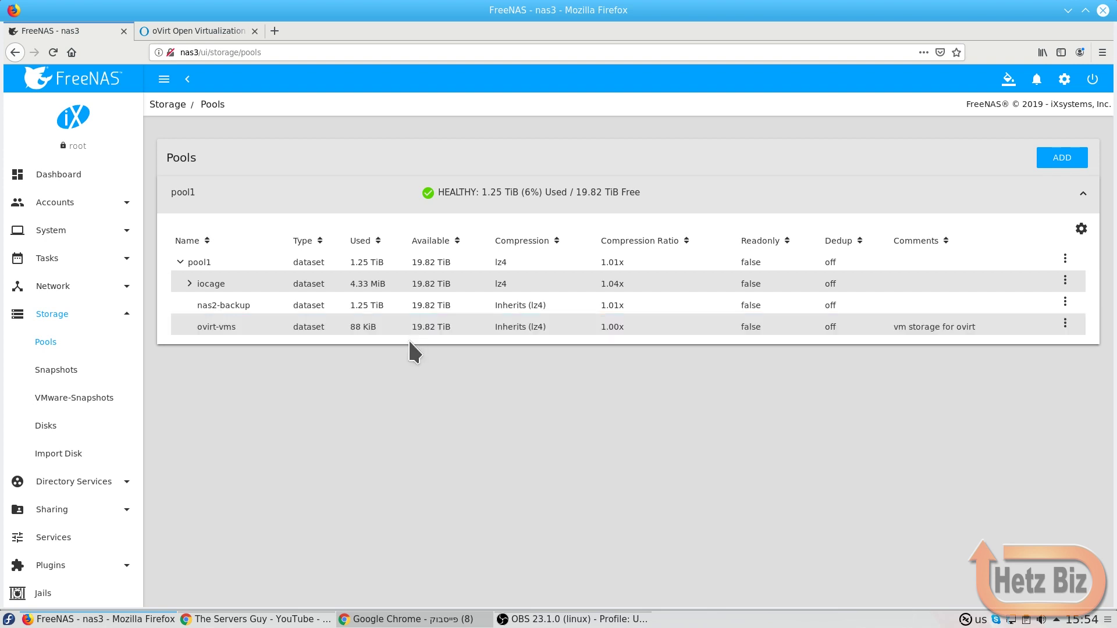
left_click(96, 327)
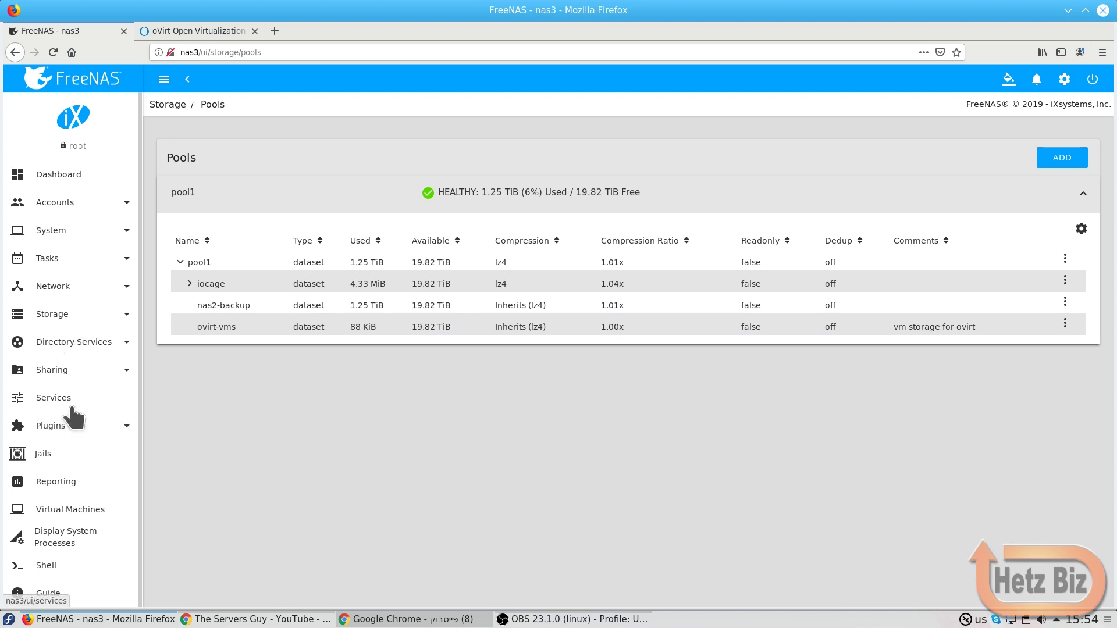
Step: Add an NFS share for /mnt/pool1/ovirt-vms with All dirs enabled
left_click(75, 374)
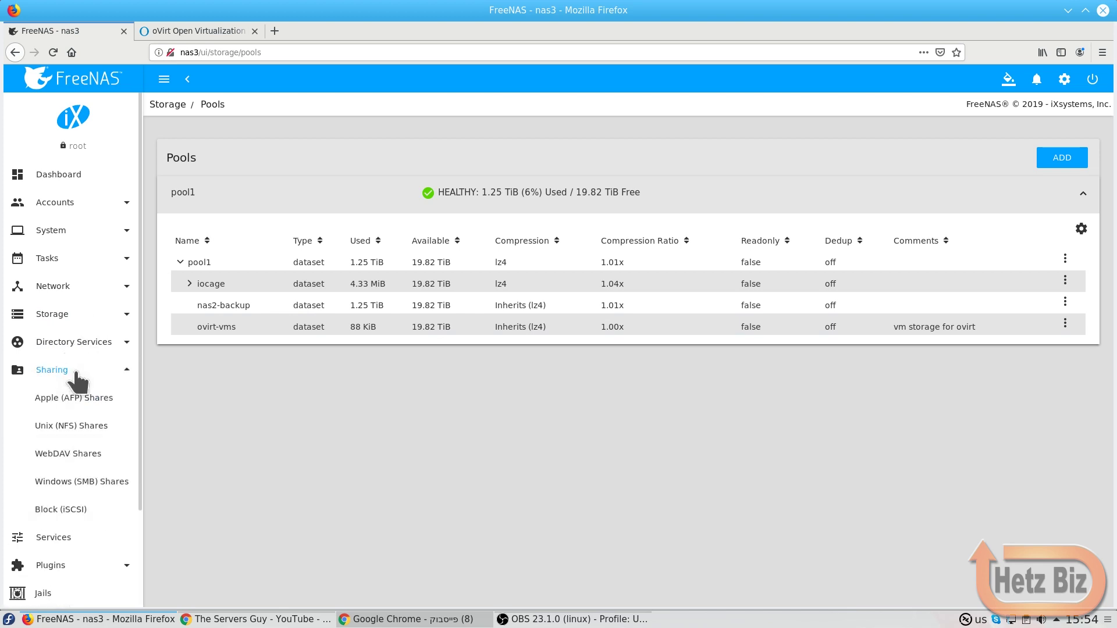
left_click(93, 430)
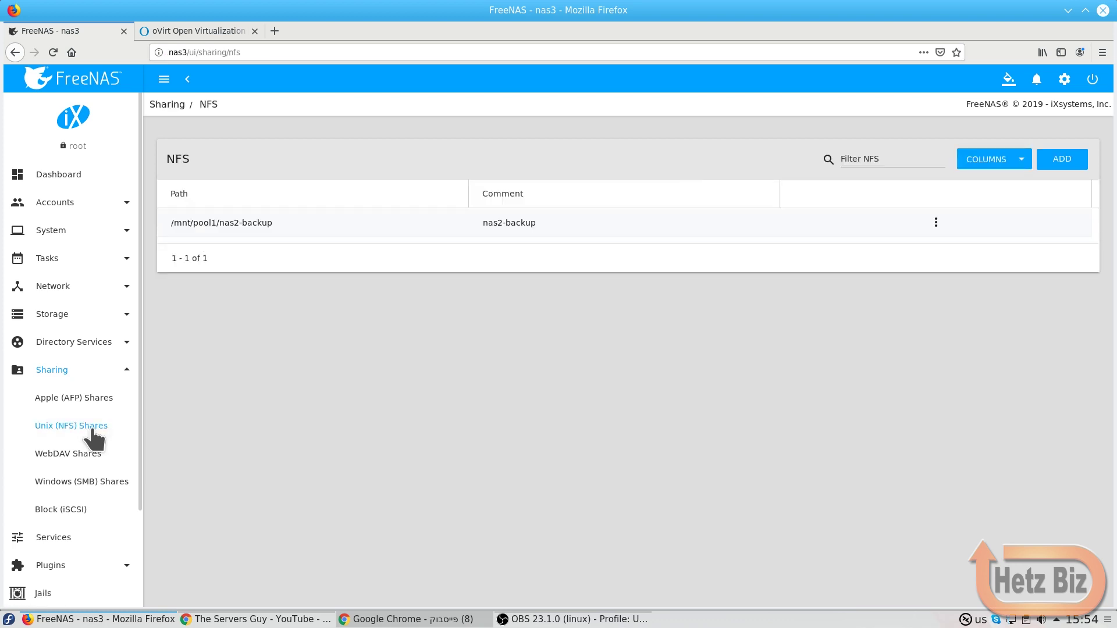
left_click(1061, 159)
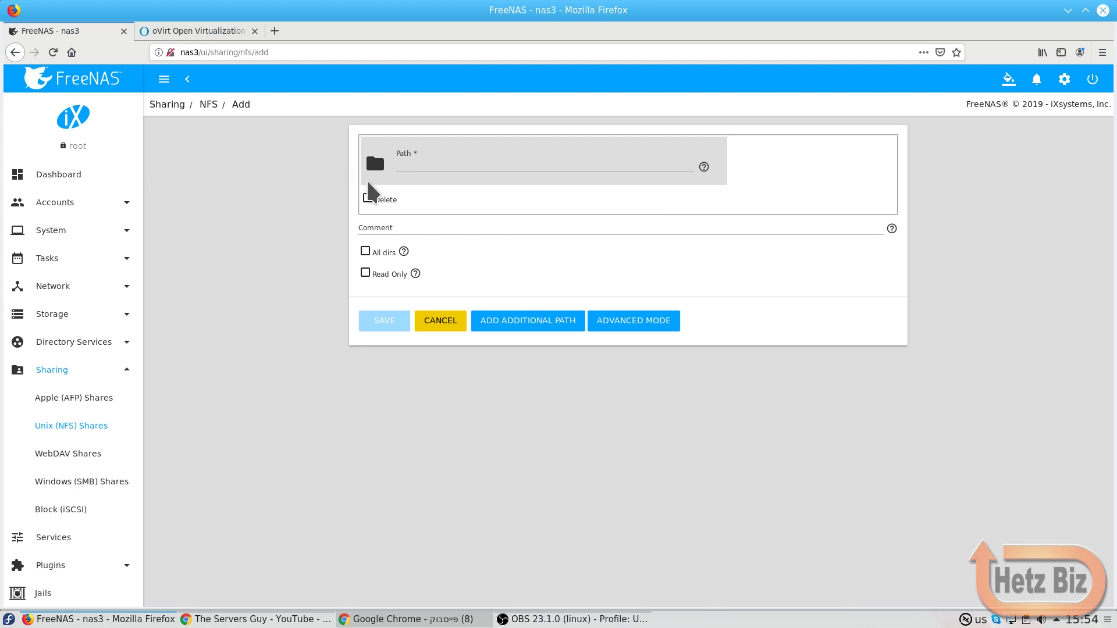
left_click(372, 170)
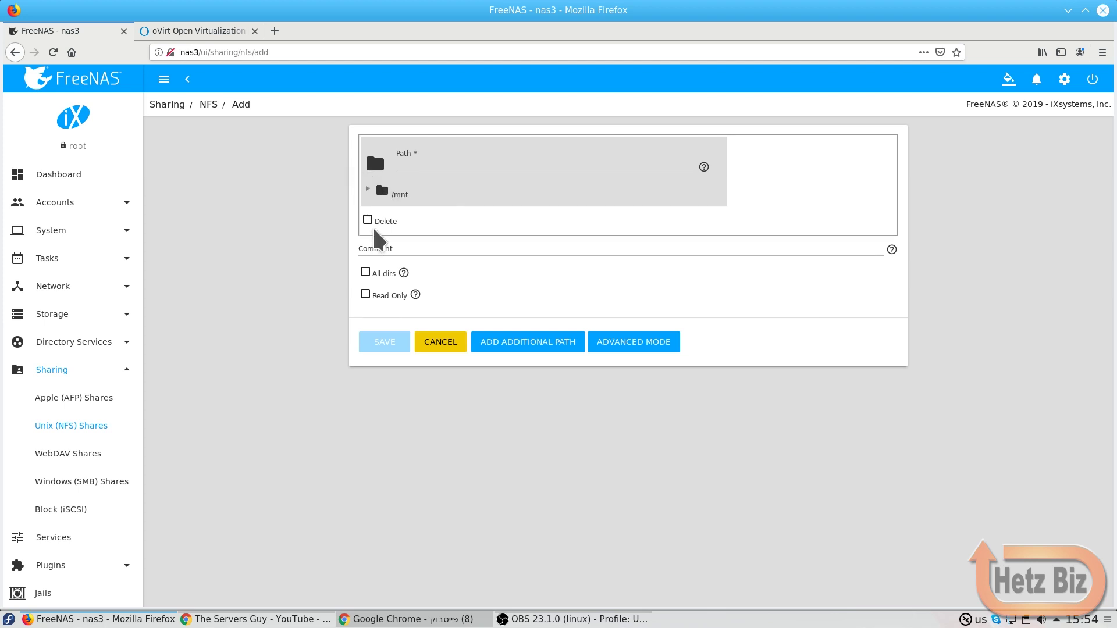
left_click(377, 197)
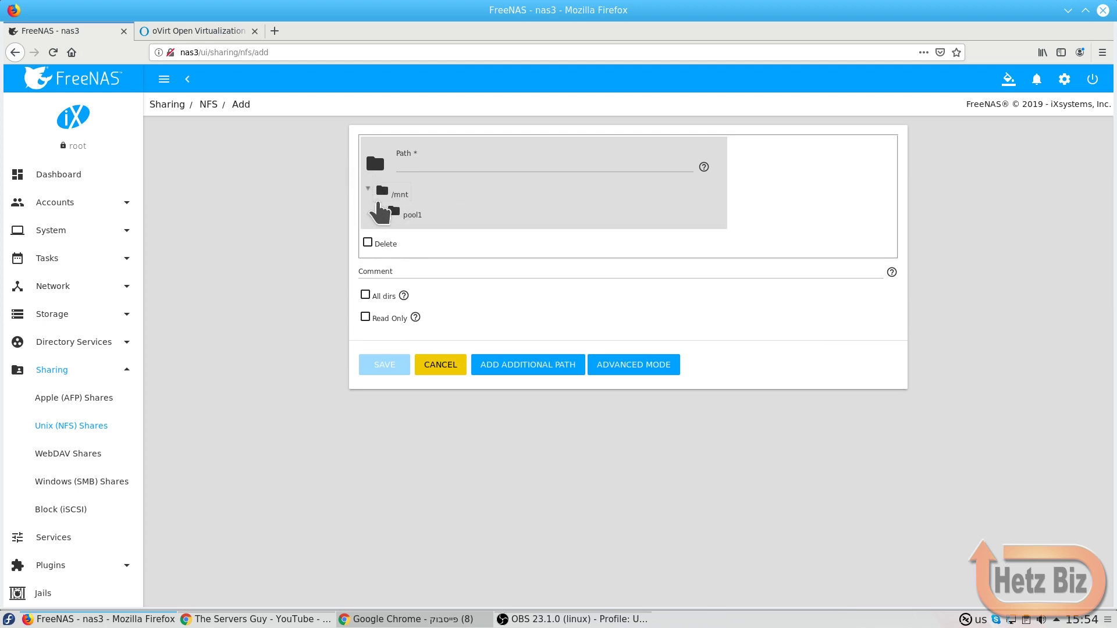
left_click(380, 210)
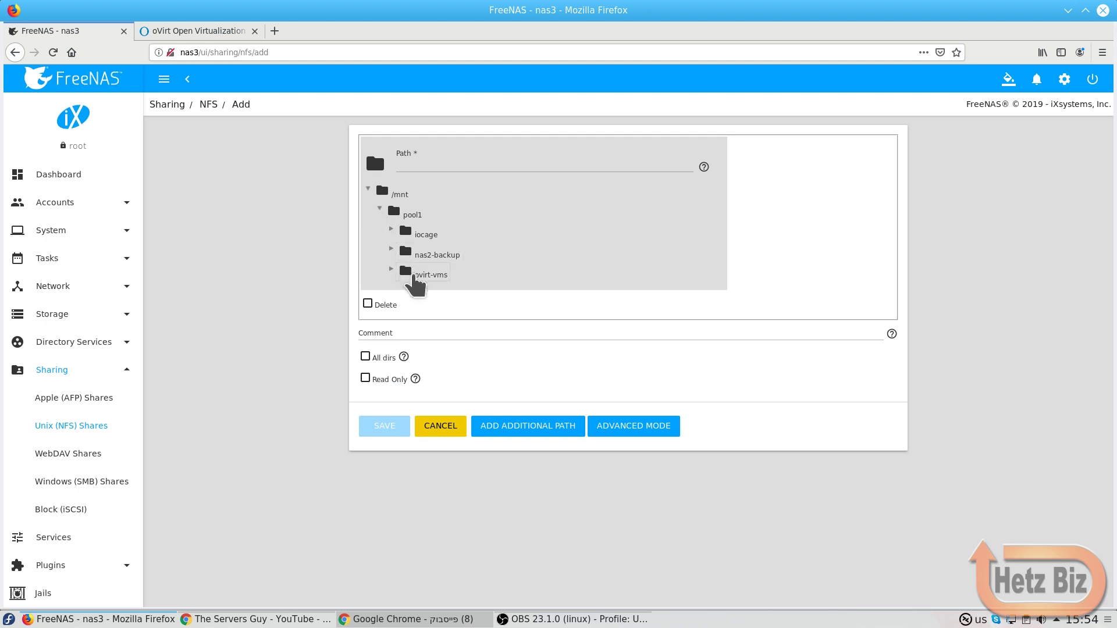
left_click(415, 276)
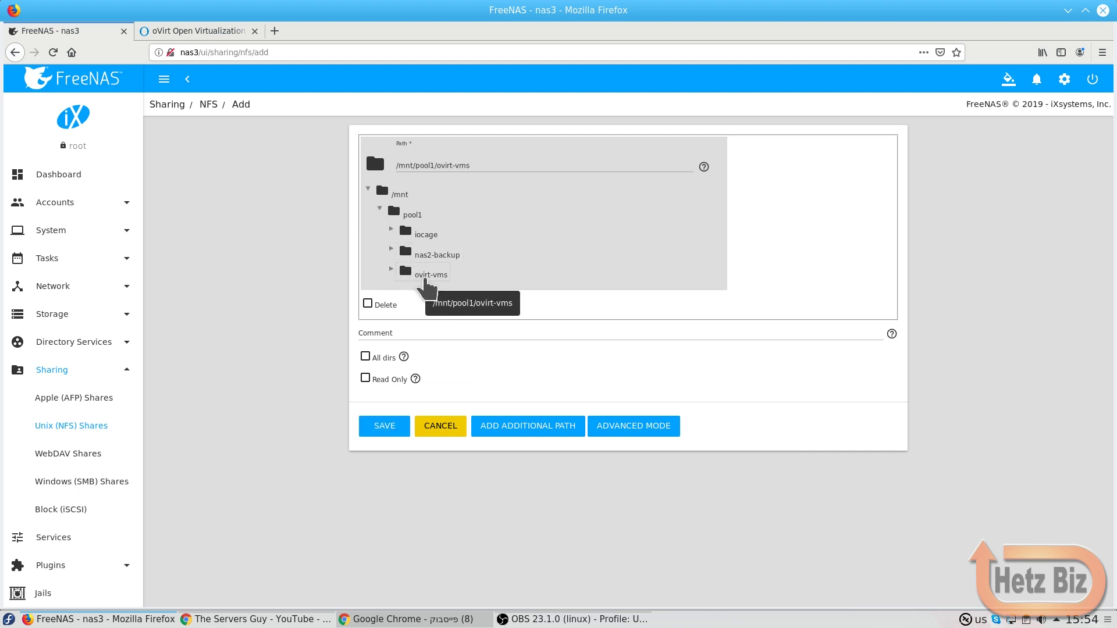
left_click(366, 357)
Step: Set Mapall User and Mapall Group to kvm and save the NFS share
left_click(644, 430)
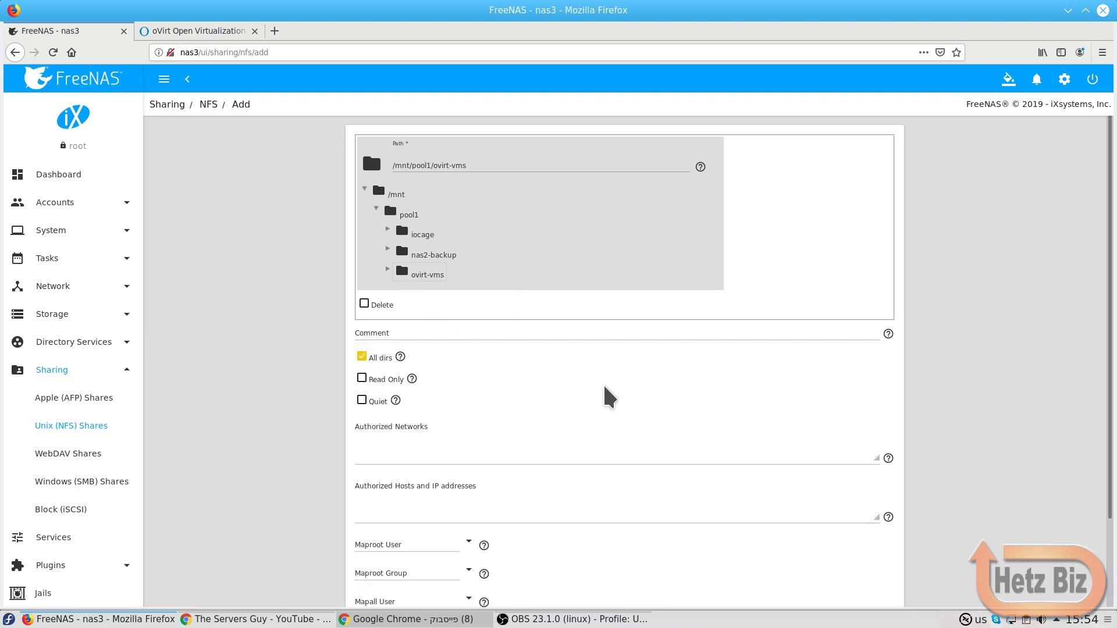
scroll(608, 397, "down", 3)
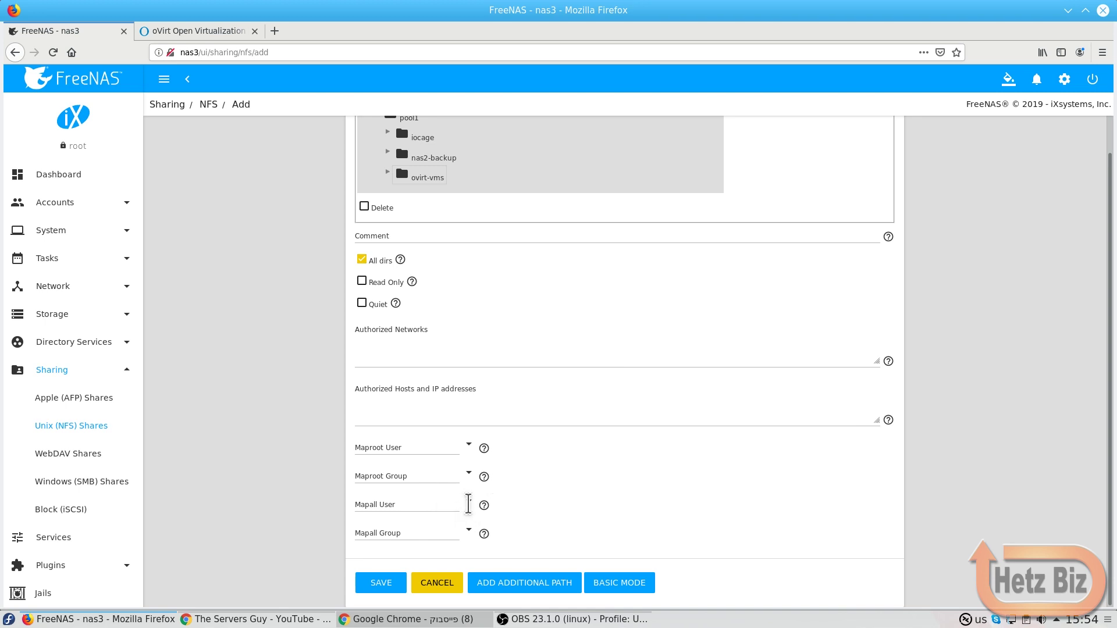
left_click(468, 504)
left_click(502, 397)
left_click(468, 530)
left_click(482, 427)
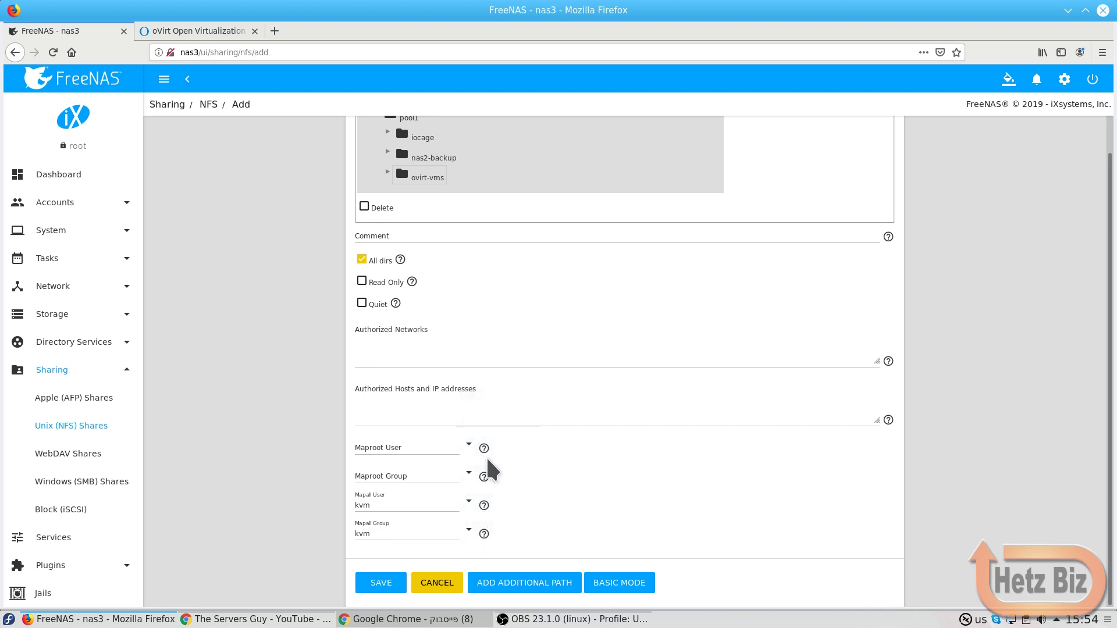
left_click(376, 582)
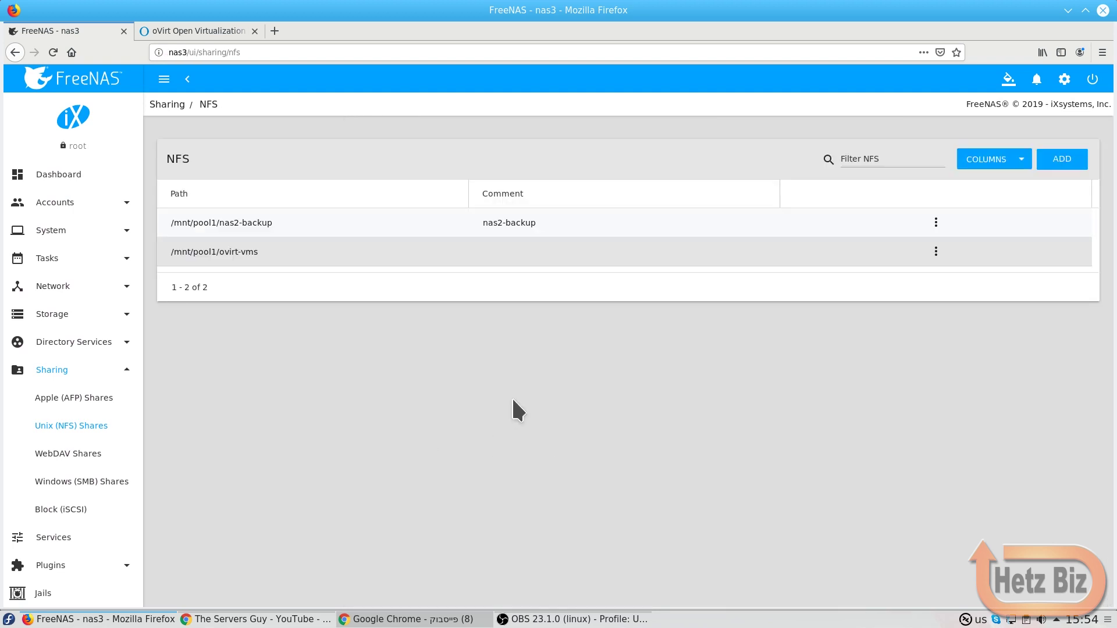
left_click(276, 261)
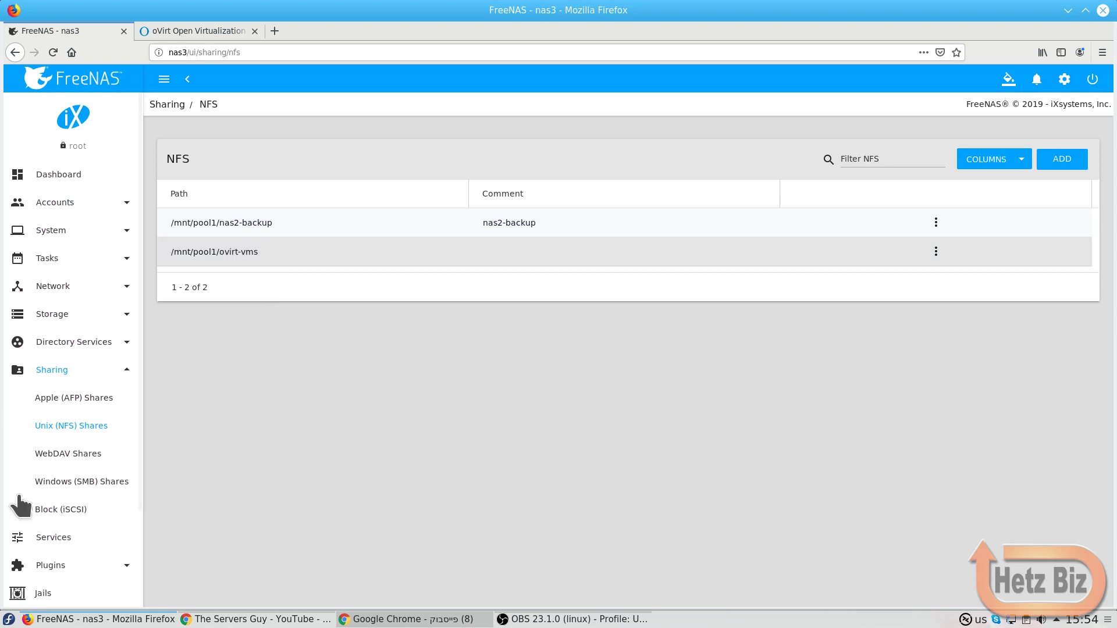
Step: In the FreeNAS shell, go to /mnt/pool1 and list its contents with ls -l
scroll(24, 500, "down", 4)
left_click(46, 564)
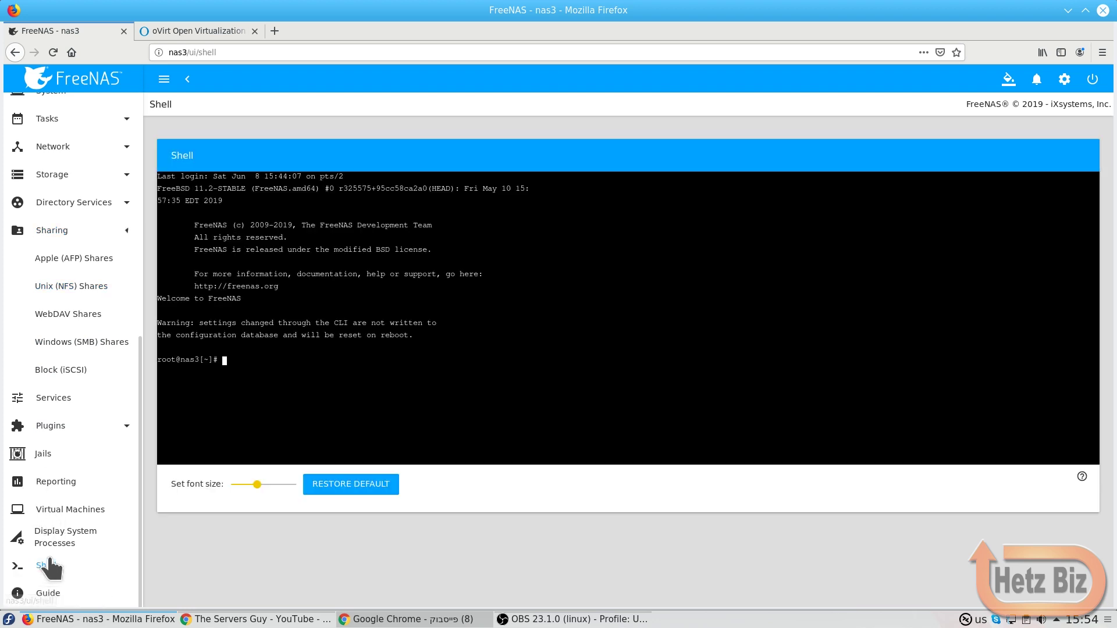
type("cd /mnt/pool1/")
key("Return")
type("ls -l")
key("Return")
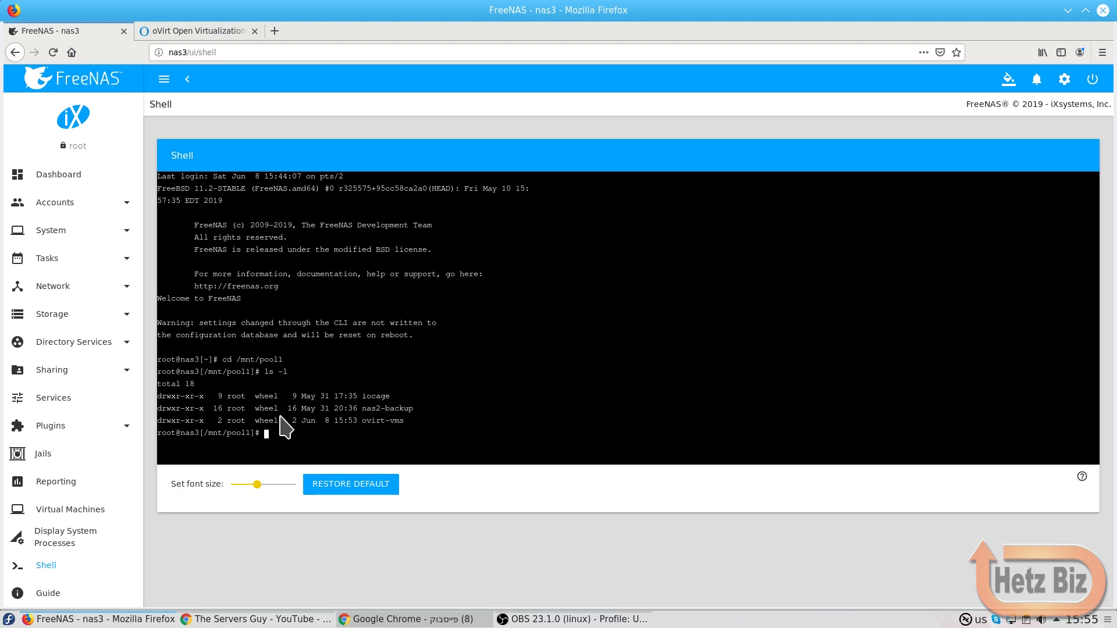
Step: Change ovirt-vms ownership to kvm:kvm with chown and confirm it with ls -l
type("chown kvm:kvm ovirt-vms/")
key("Return")
type("ls -l")
key("Return")
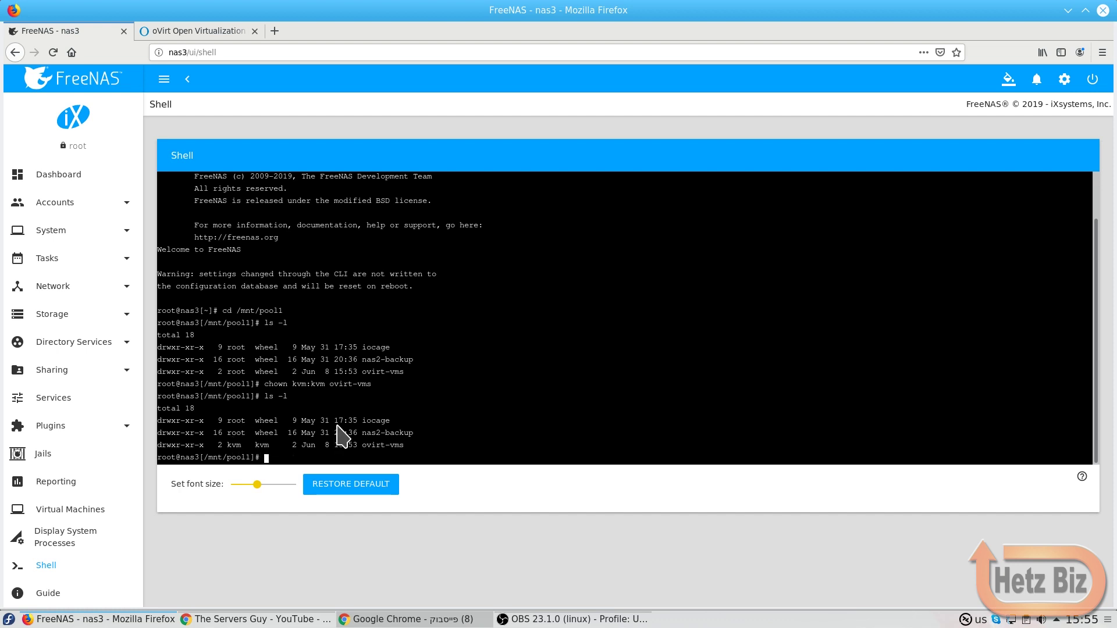
key("Return")
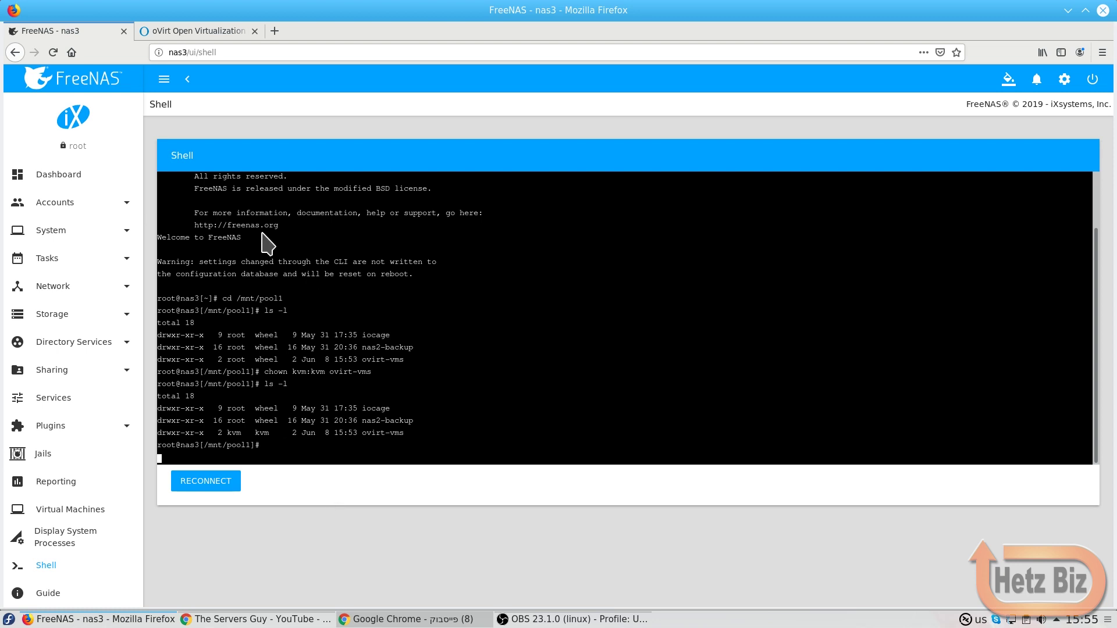
left_click(207, 32)
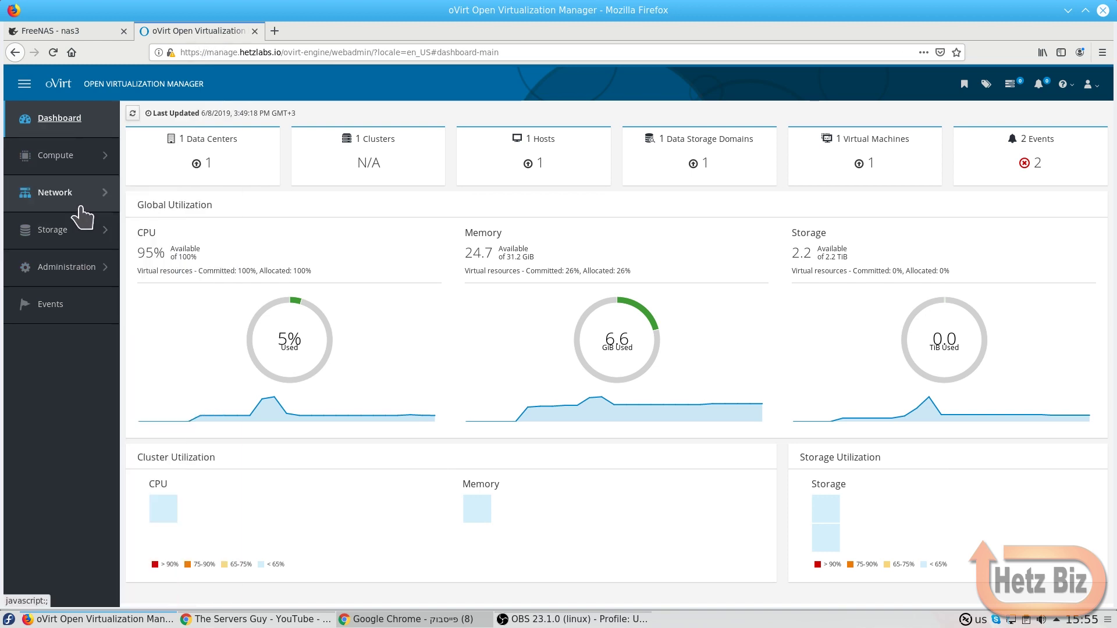
Step: Open the New Domain form from oVirt's Storage Domains list
mouse_move(70, 240)
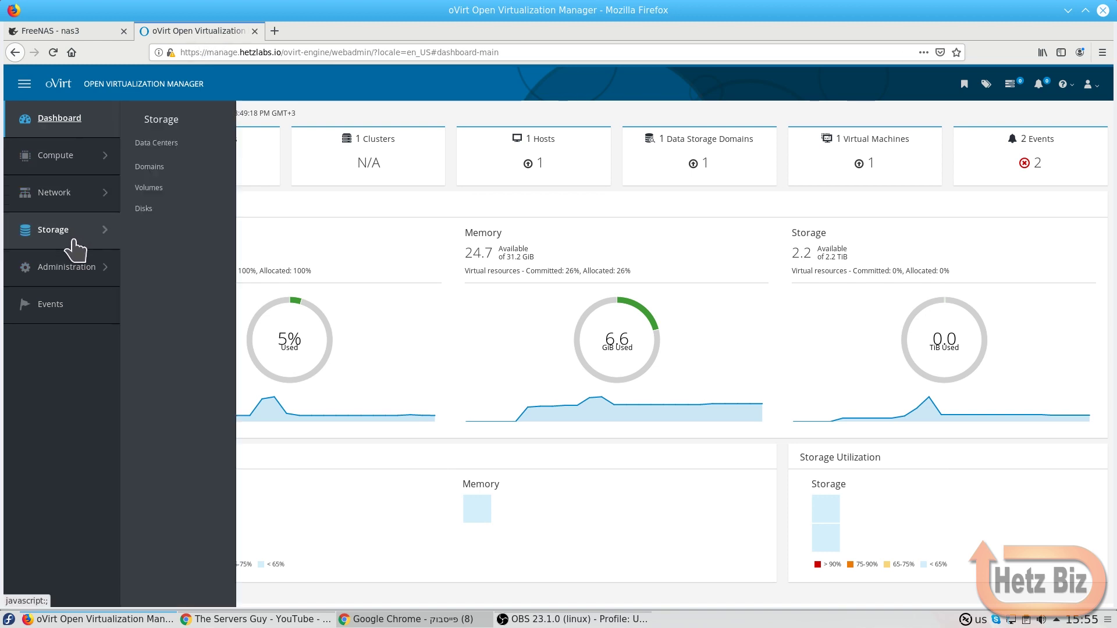
left_click(149, 166)
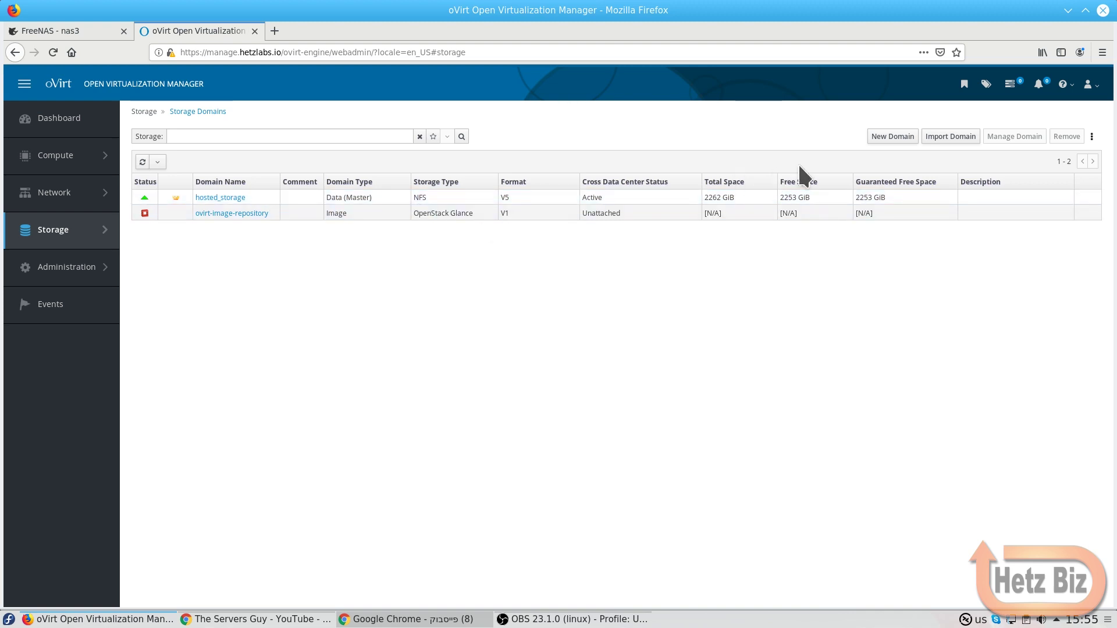
left_click(874, 140)
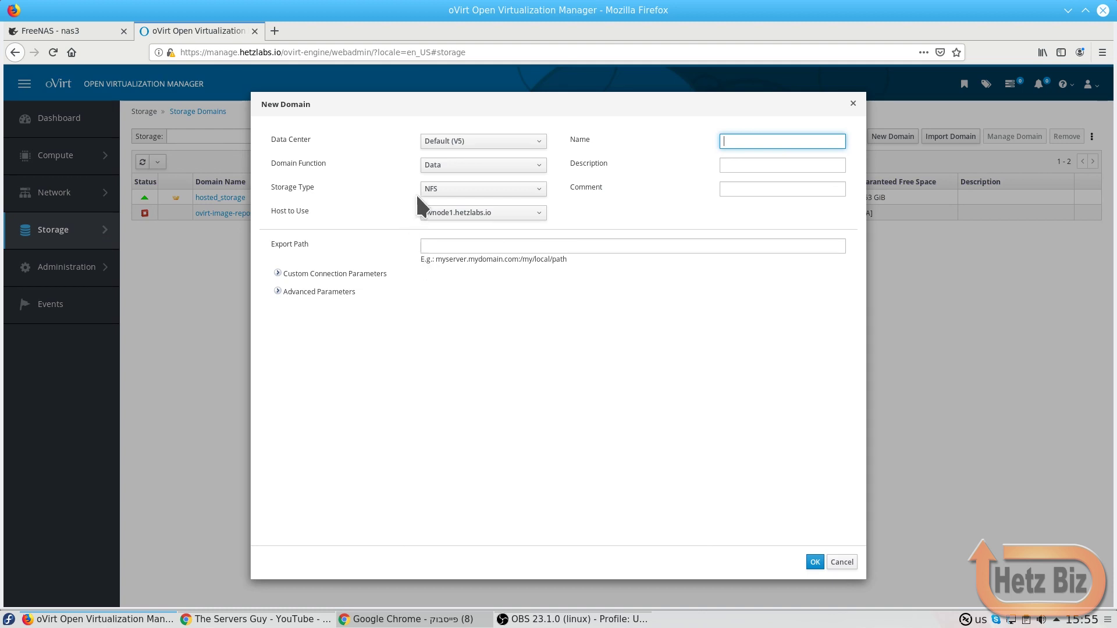
Step: Create NFS data domain vms-nas3 with export path 192.168.2.3:/mnt/pool1/ovirt-vms
left_click(444, 169)
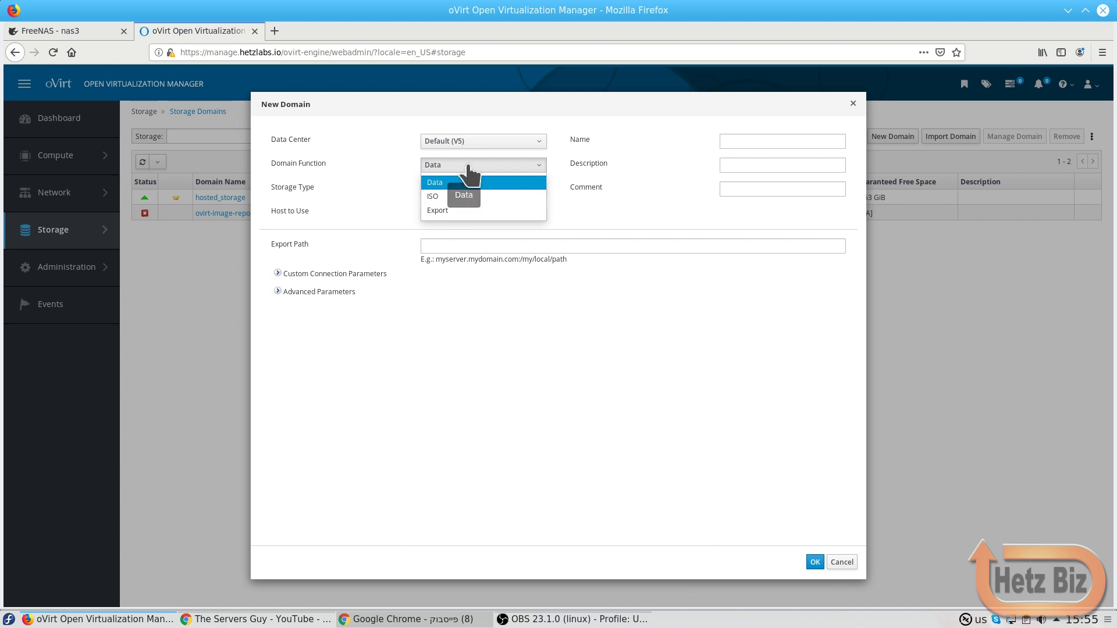
left_click(654, 216)
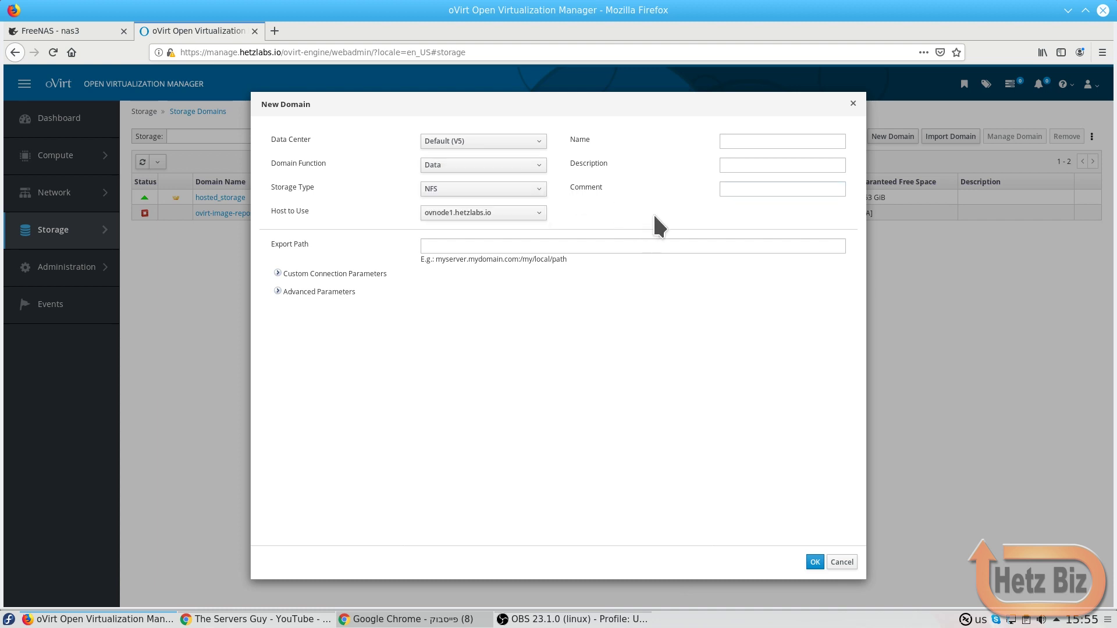
left_click(745, 142)
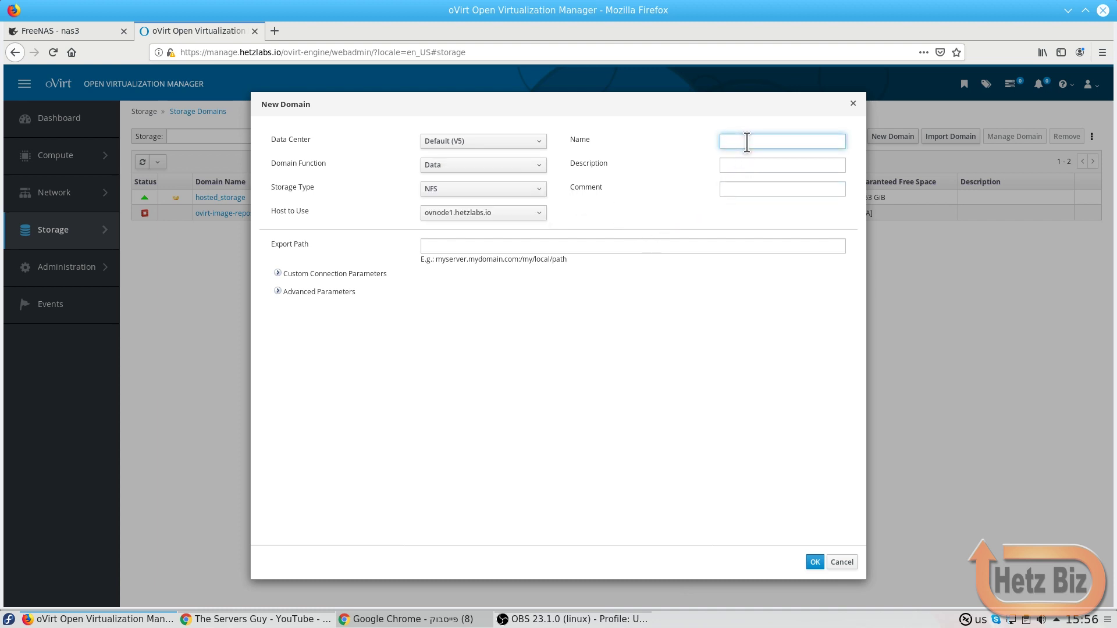
type("vms-nas3")
key("Tab")
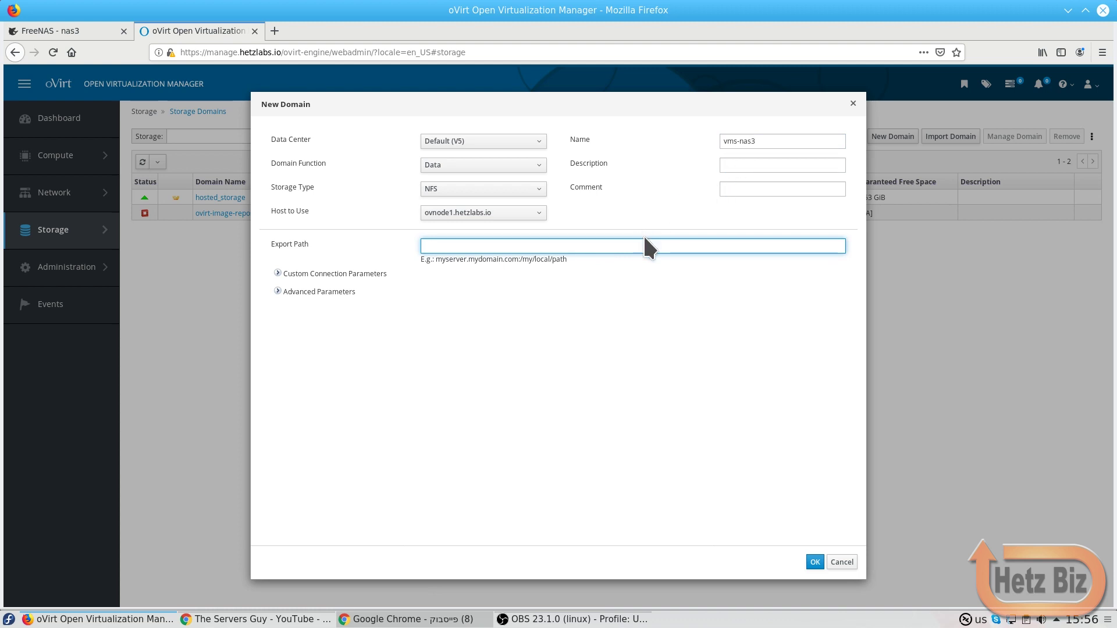
type("192.1678")
key("BackSpace")
key("BackSpace")
type("8.2.3:/mnt/pool1/ovirt-vms")
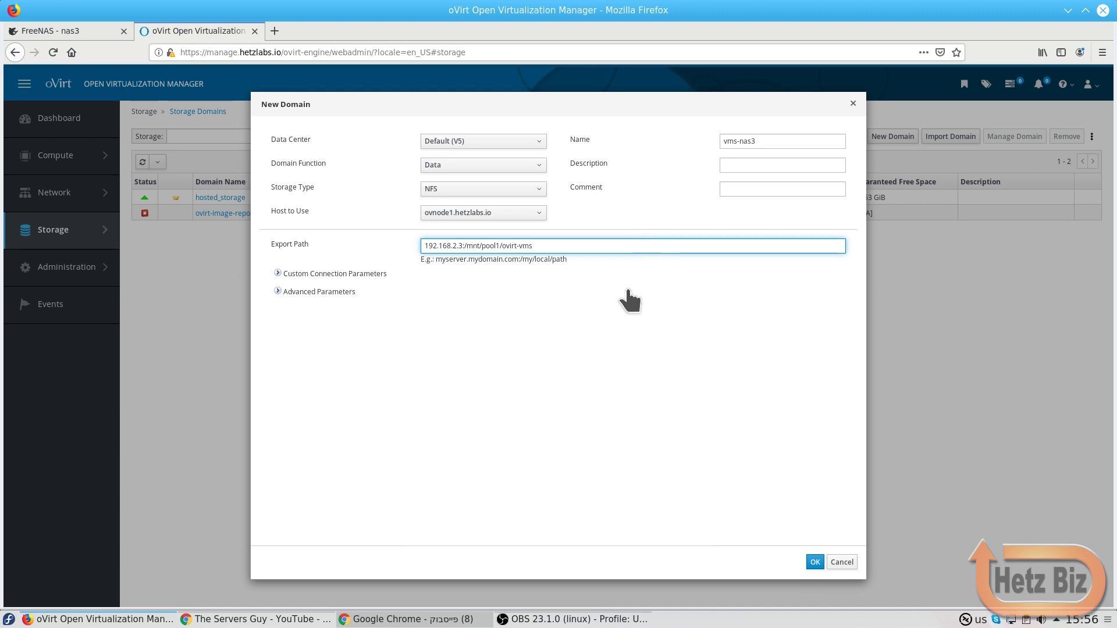
left_click(810, 563)
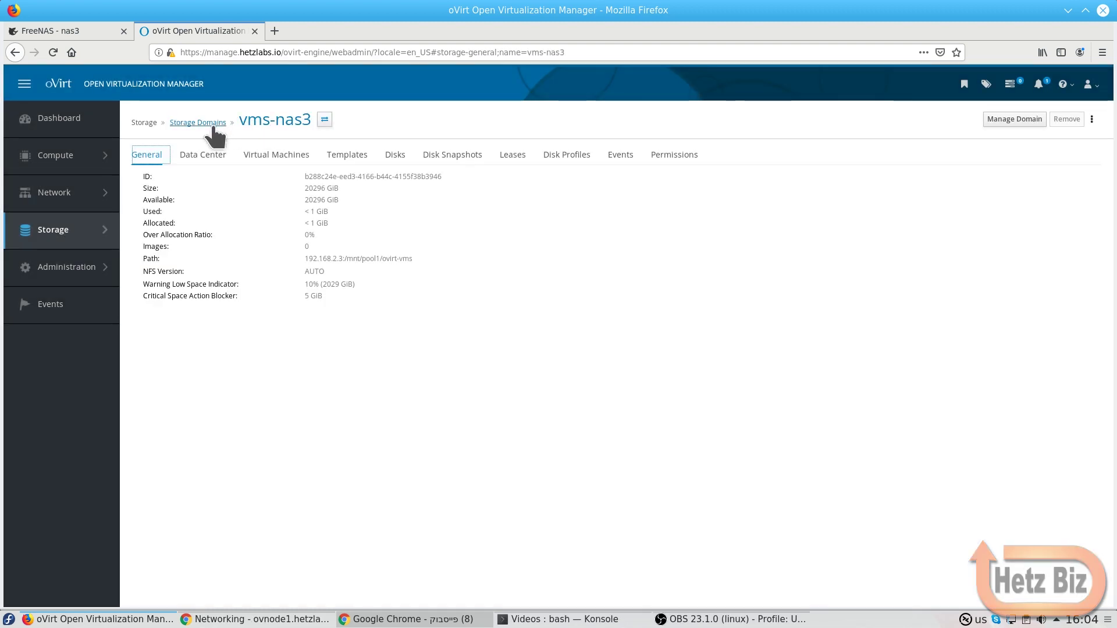
left_click(214, 123)
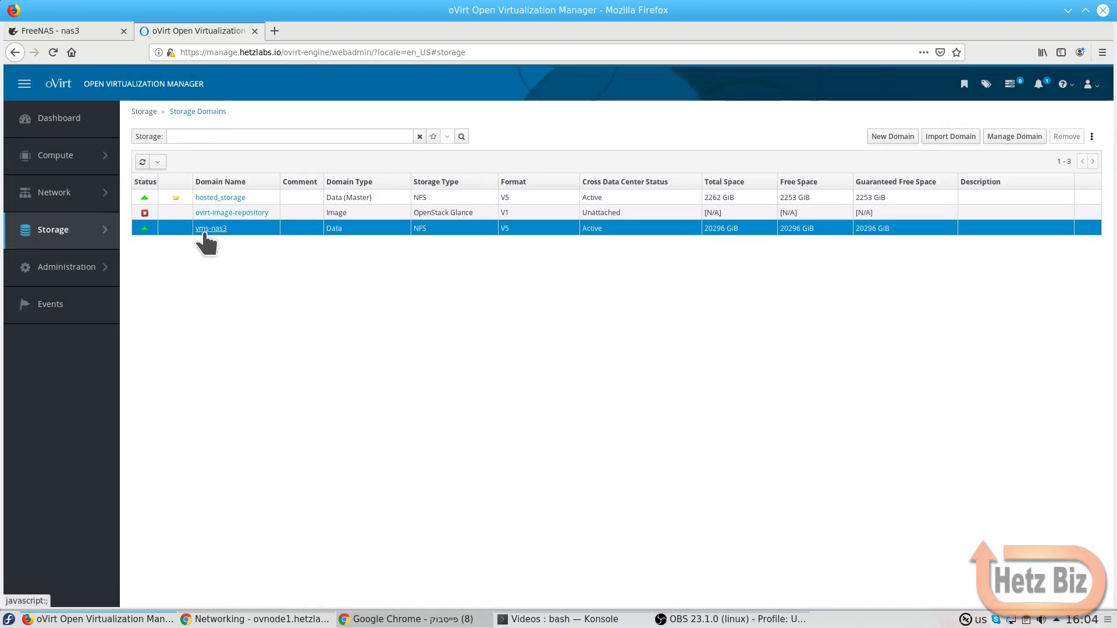
mouse_move(152, 233)
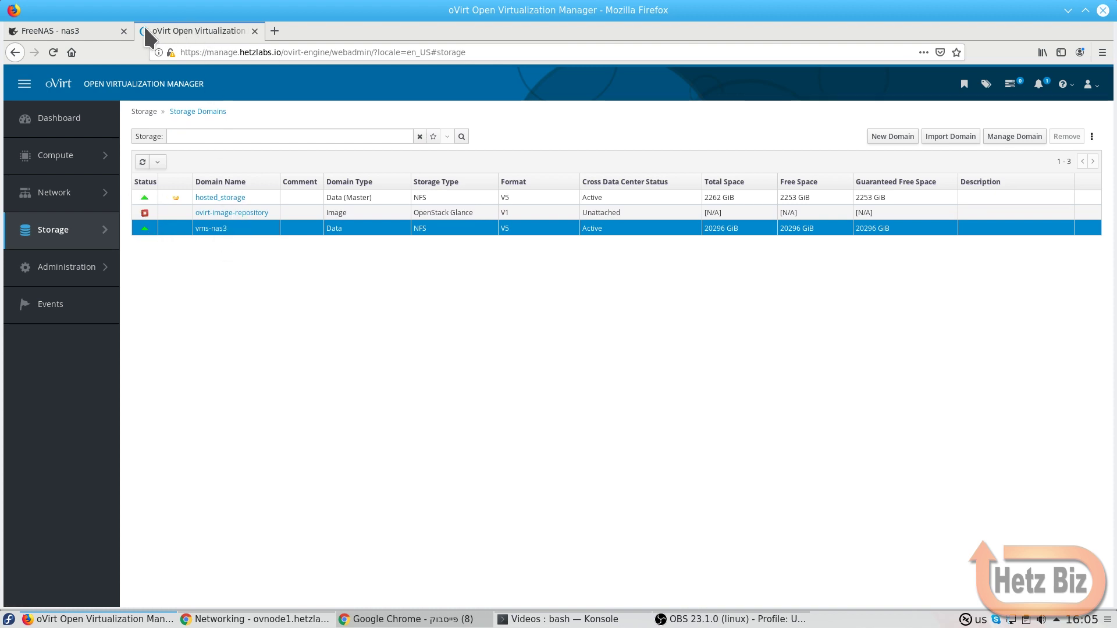
Step: List ovirt-vms in the FreeNAS shell, showing the kvm-owned __DIRECT_IO_TEST__ file and domain folder
left_click(87, 32)
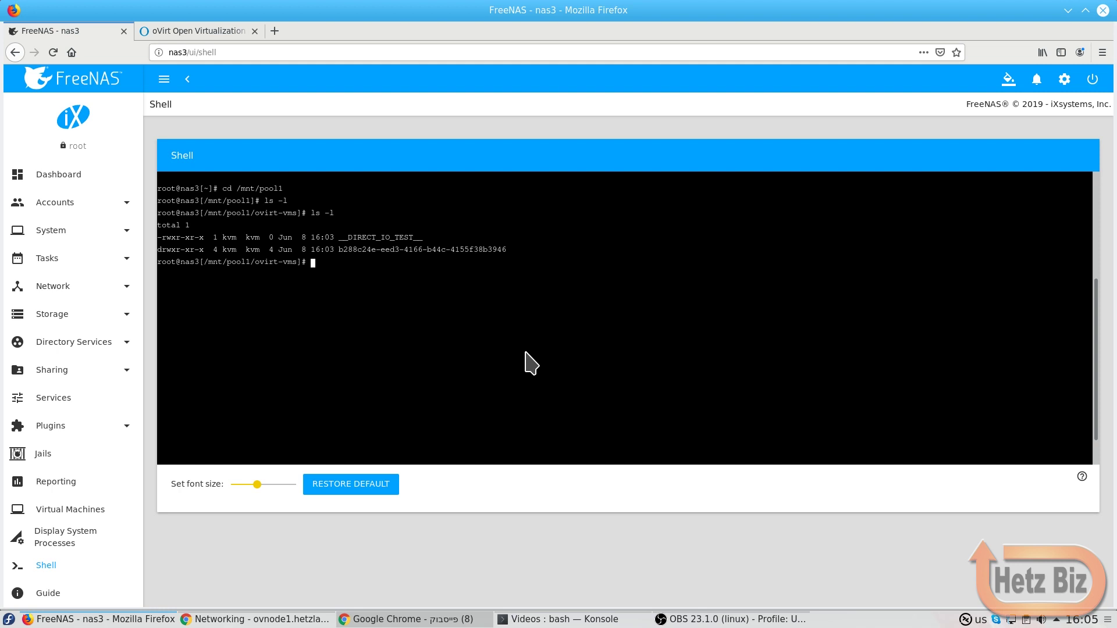
type("ls -l")
key("Return")
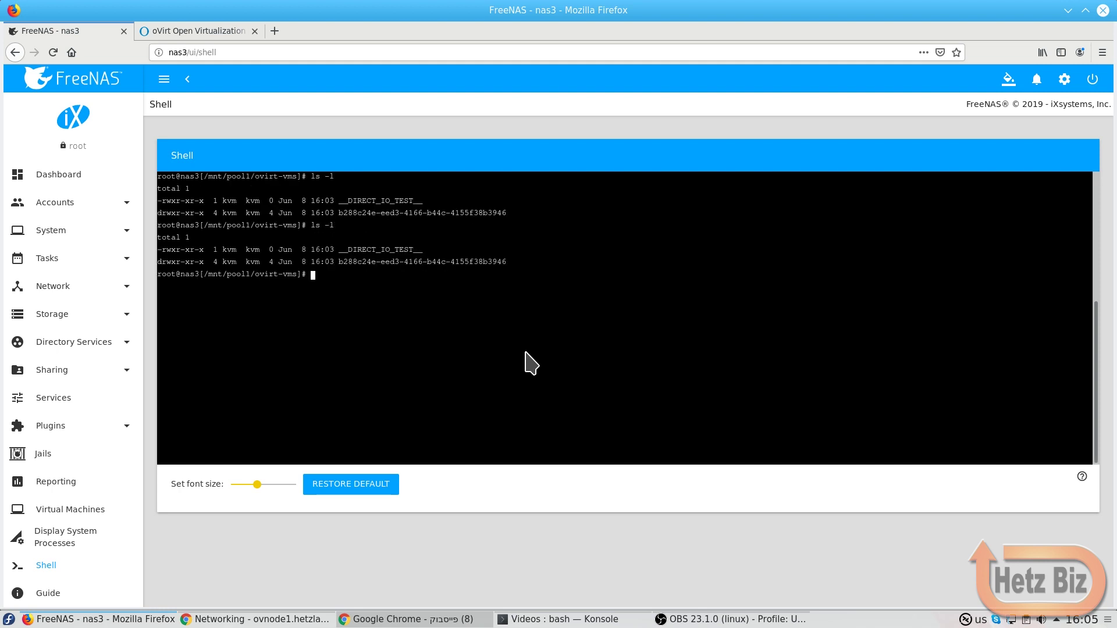
double_click(376, 249)
left_click(378, 250)
Step: Start an image upload on vms-nas3's Disks tab and test the image proxy connection
left_click(163, 28)
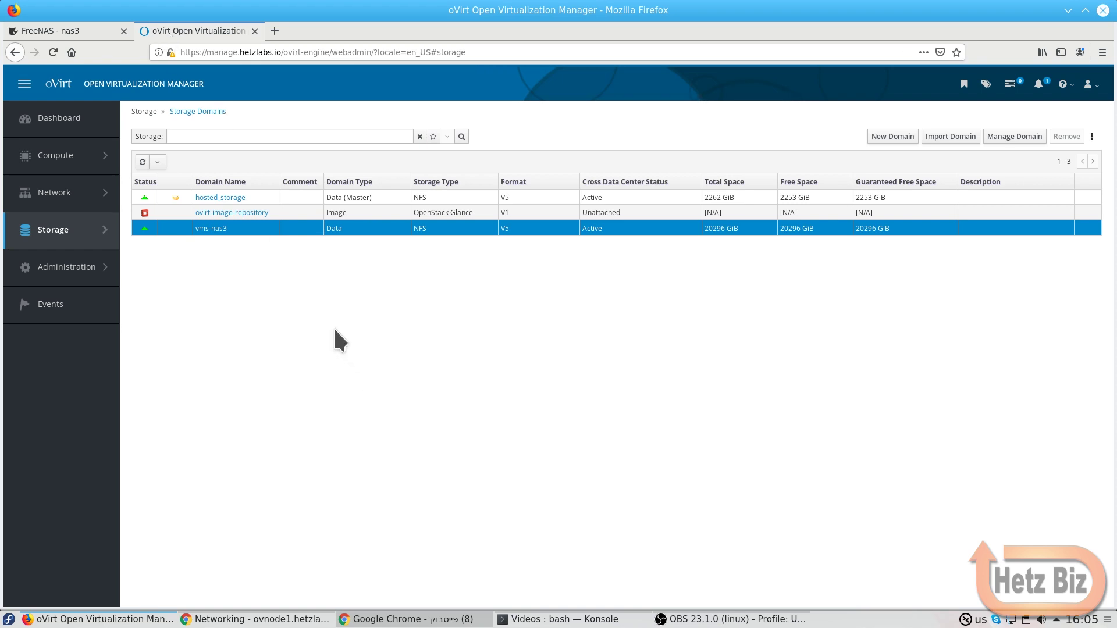
left_click(226, 229)
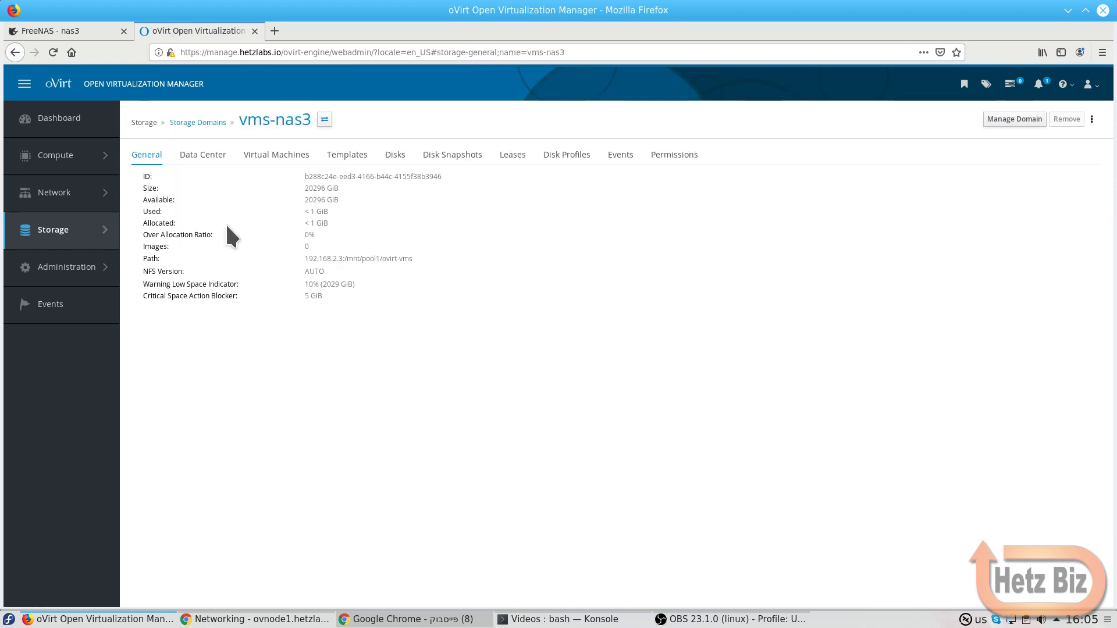
left_click(391, 153)
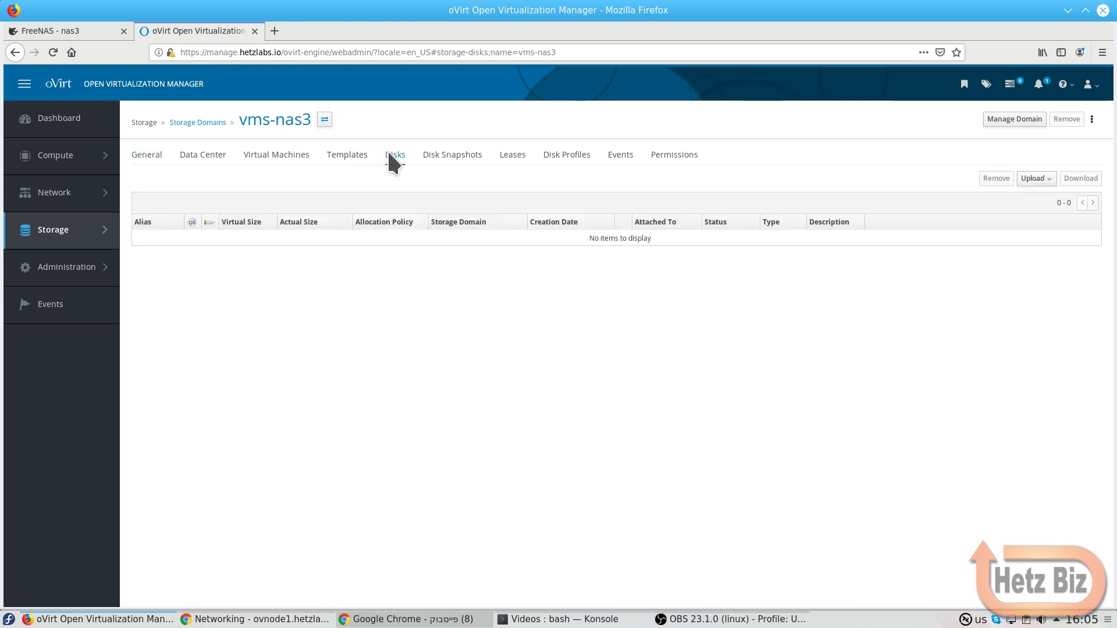
left_click(1025, 180)
left_click(1025, 197)
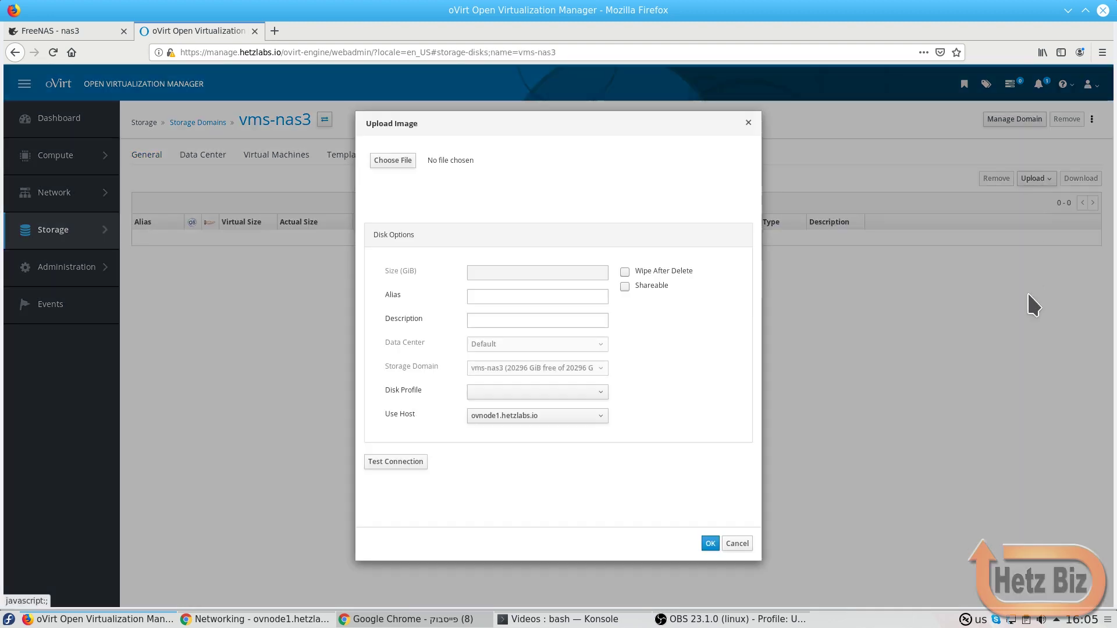
left_click(405, 465)
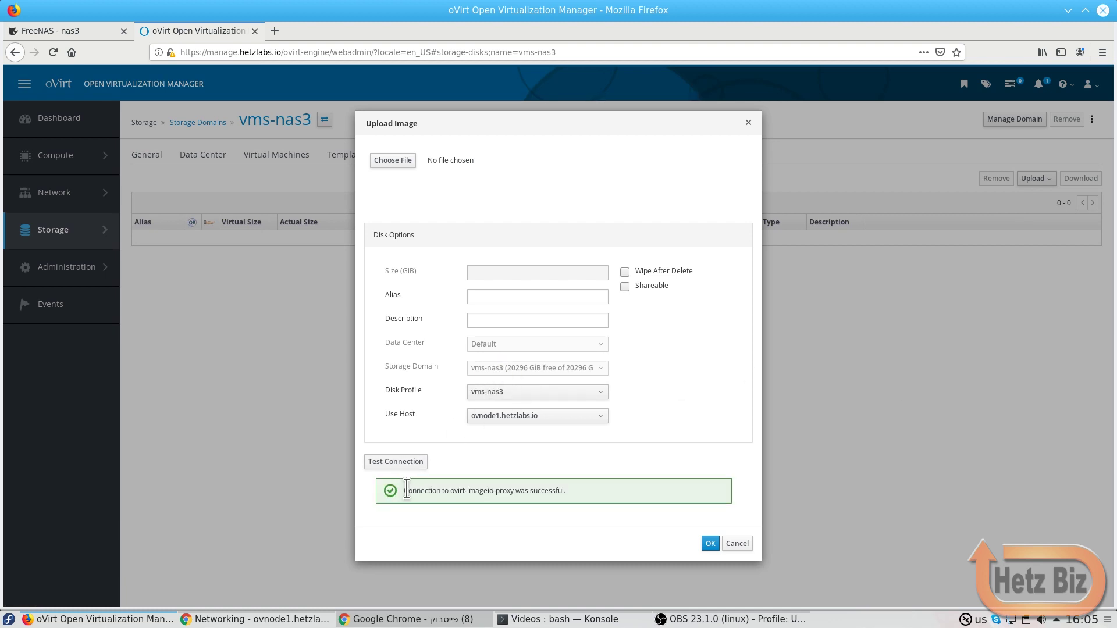
Step: Choose ovirt-node-ng-installer-4.3.3-2019041712.el7.iso from Downloads, keeping profile vms-nas3 and host ovnode1.hetzlabs.io
left_click(386, 163)
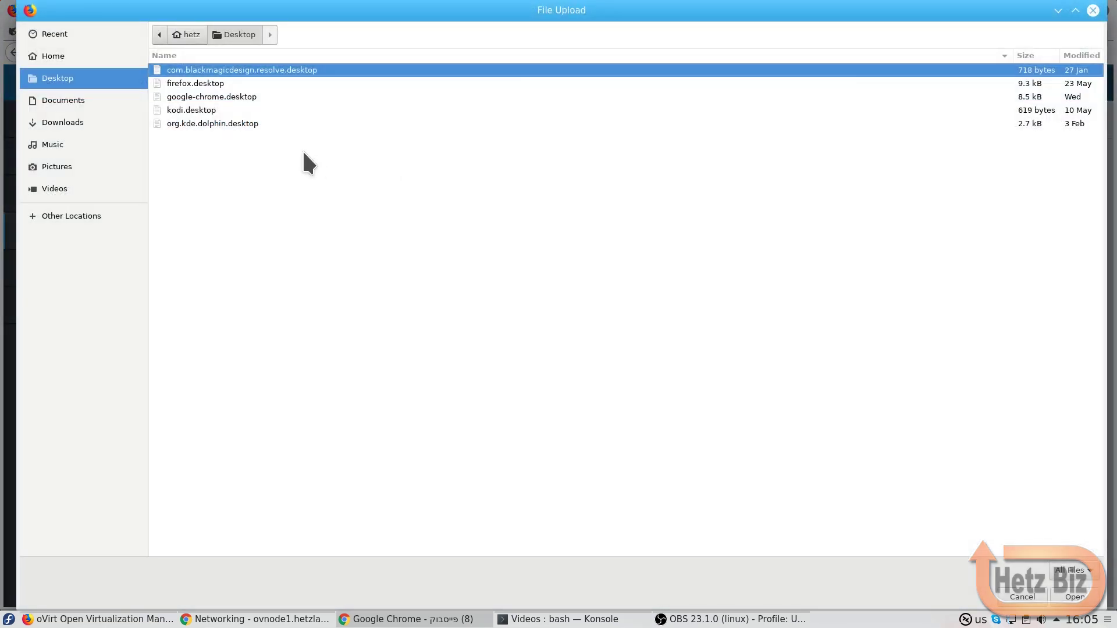
left_click(178, 35)
double_click(189, 122)
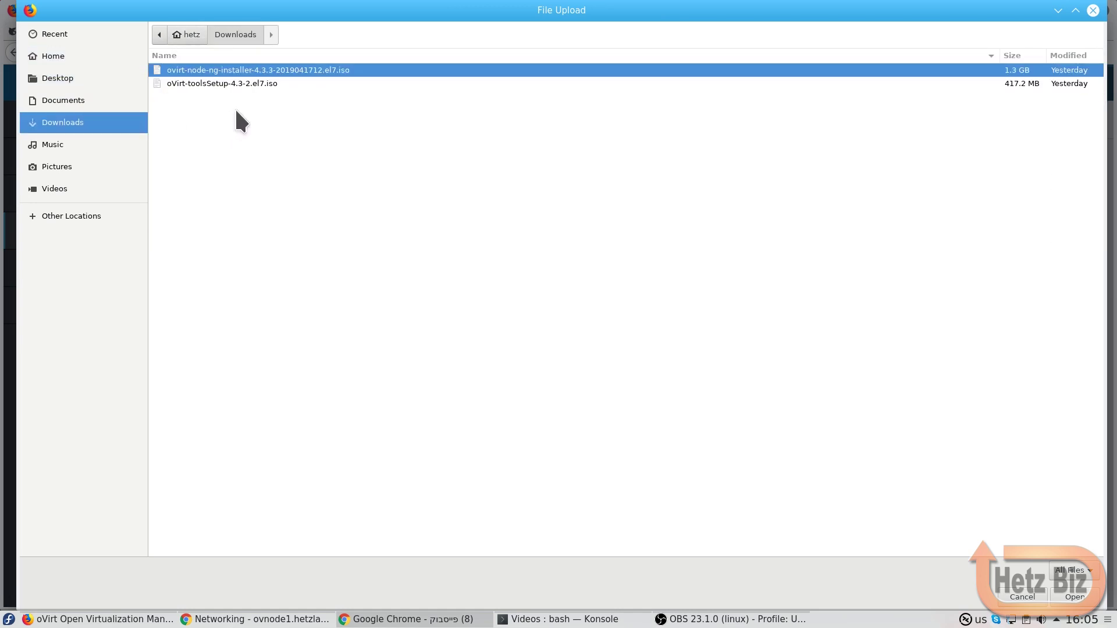
left_click(237, 84)
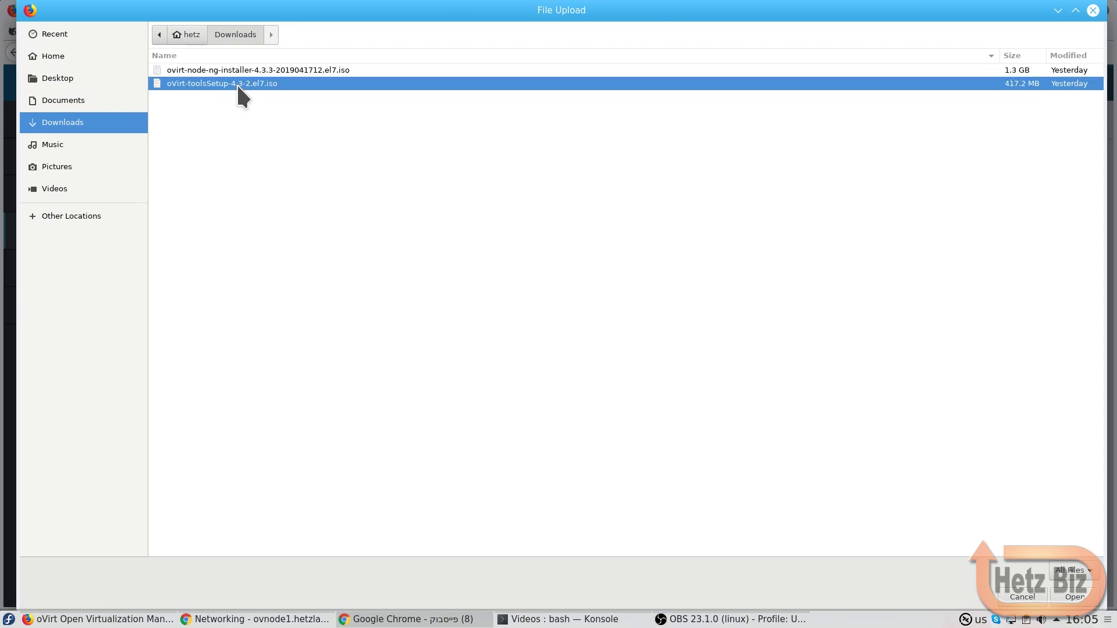
left_click(232, 70)
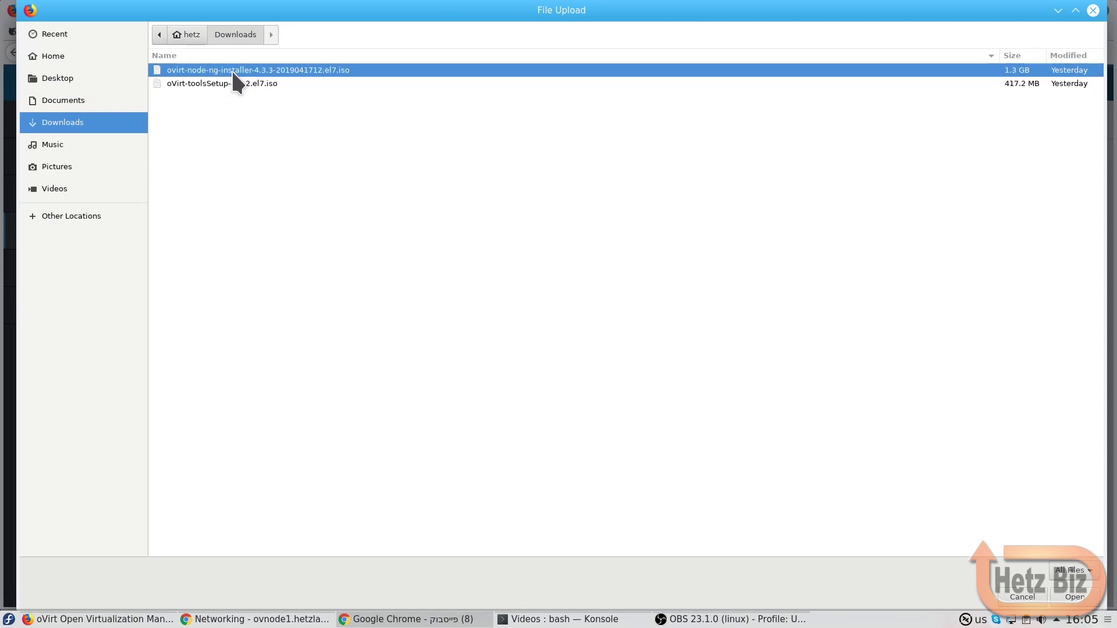
double_click(231, 70)
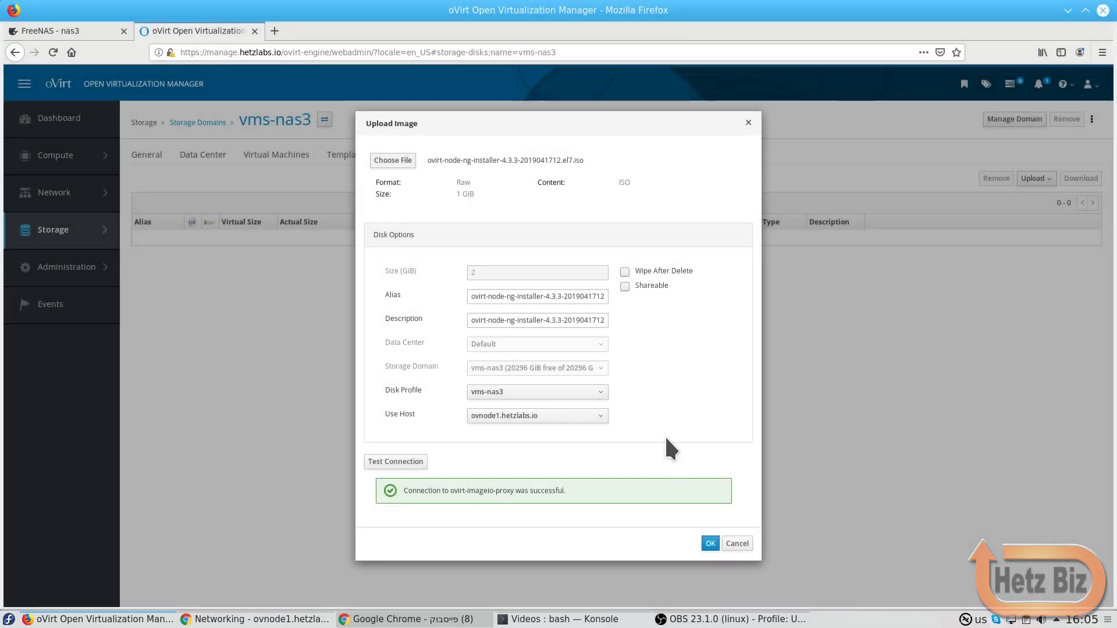
left_click(477, 393)
left_click(480, 409)
left_click(582, 416)
left_click(585, 431)
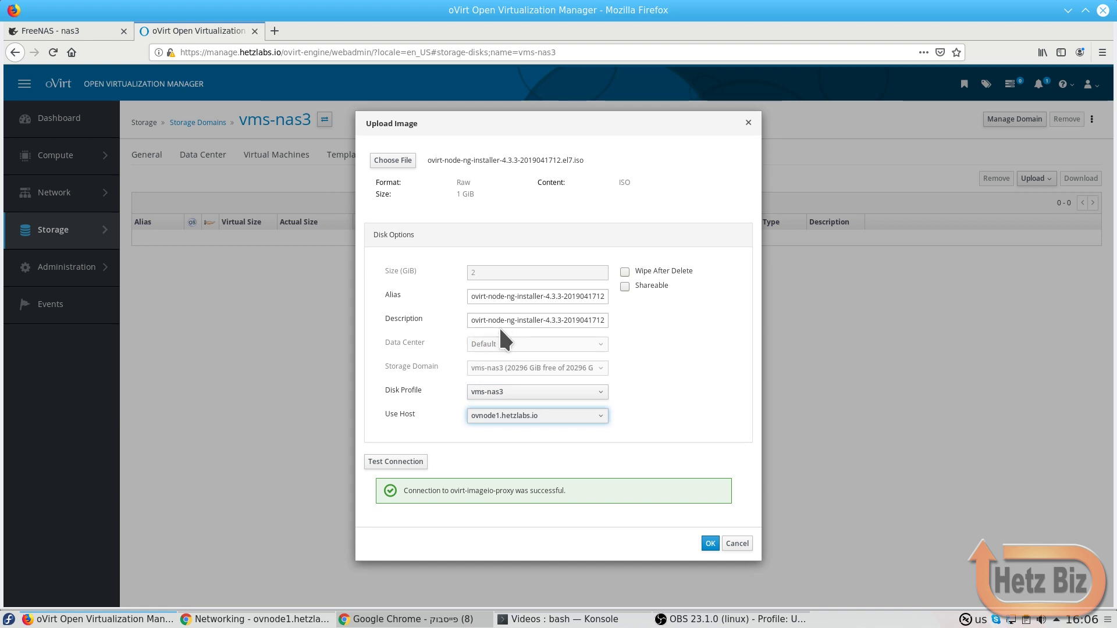
Step: Start the ISO upload and wait until the 1 GiB disk shows status OK
left_click(710, 543)
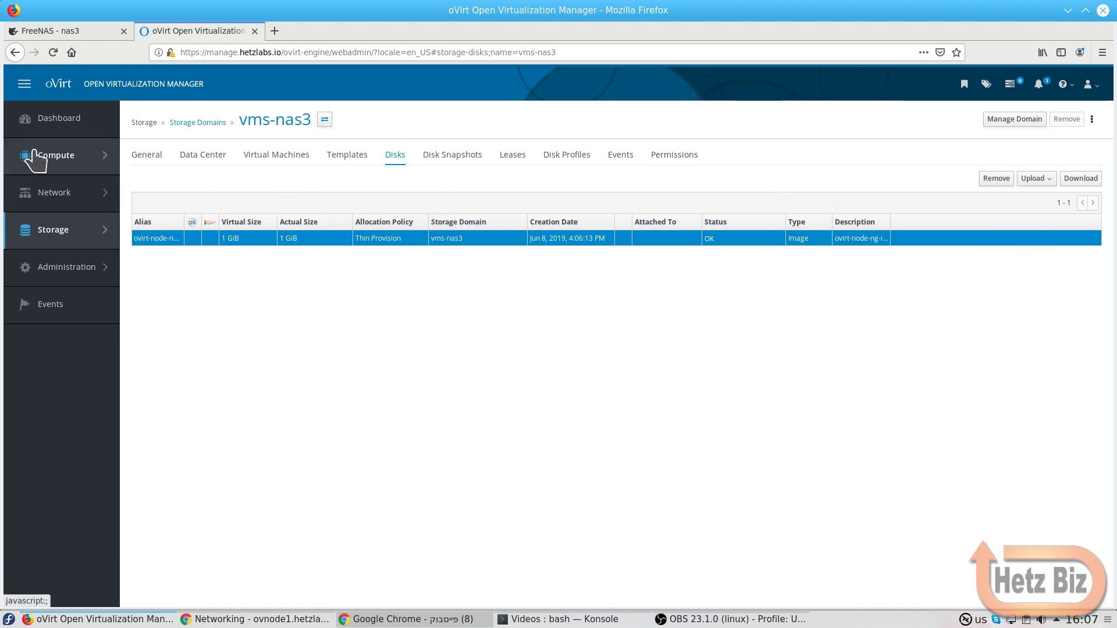
Step: Open the HostedEngine virtual machine's Disks list, showing the 58 GiB he_virtio_disk
mouse_move(44, 155)
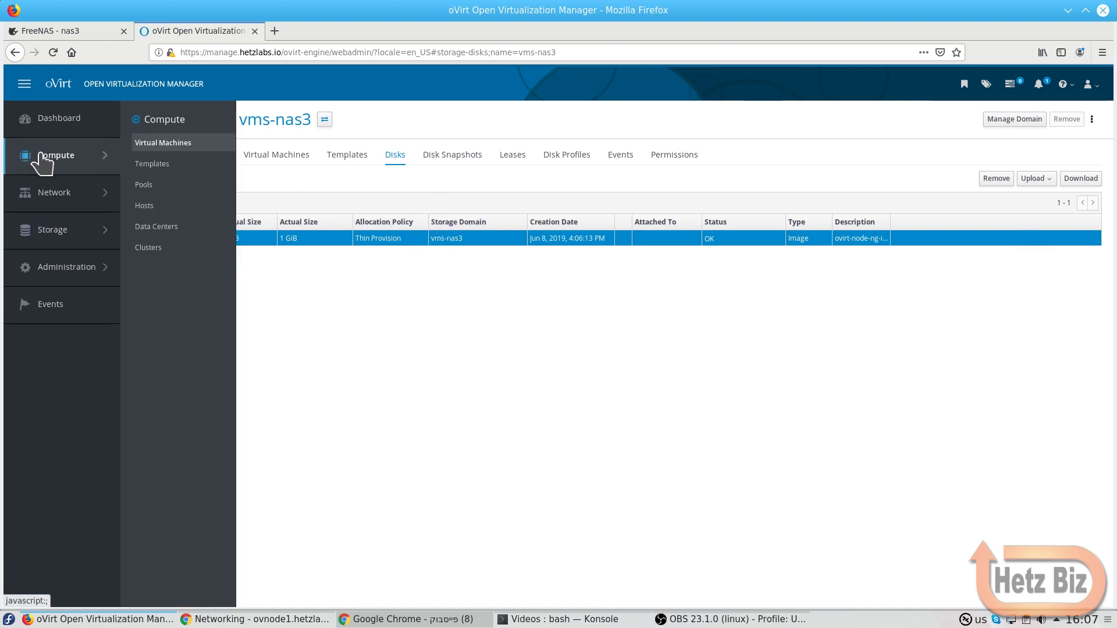
left_click(153, 142)
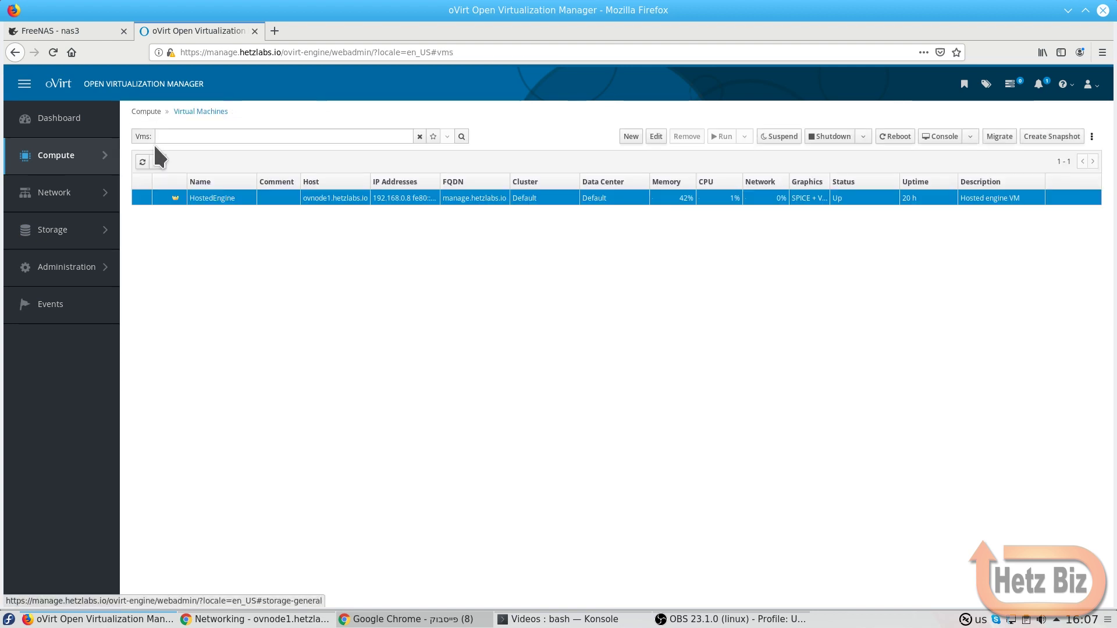
left_click(219, 201)
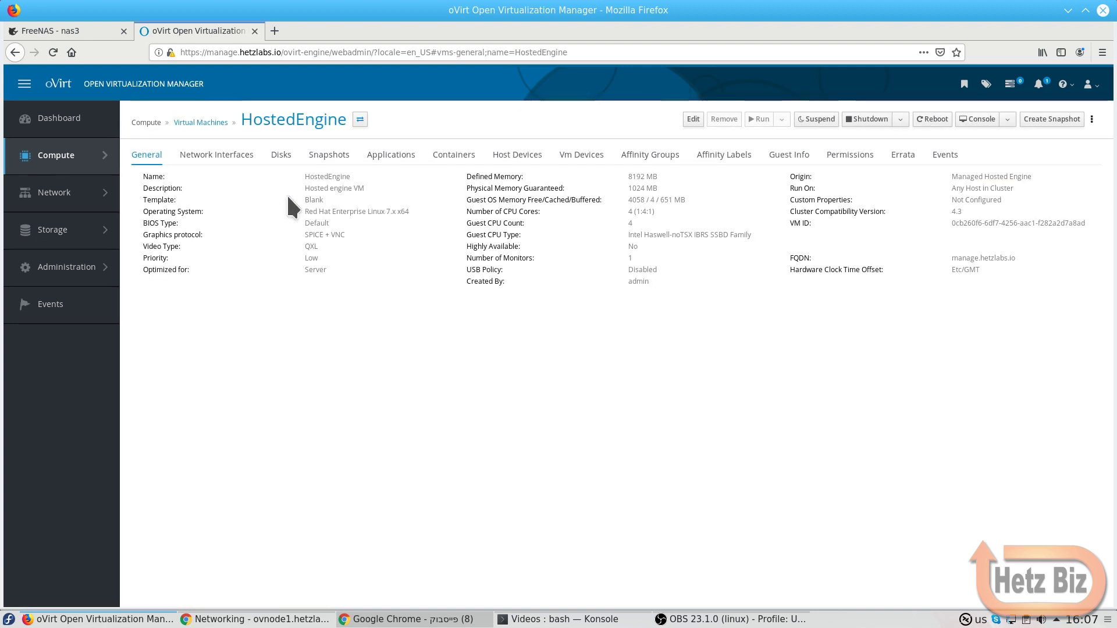
left_click(278, 161)
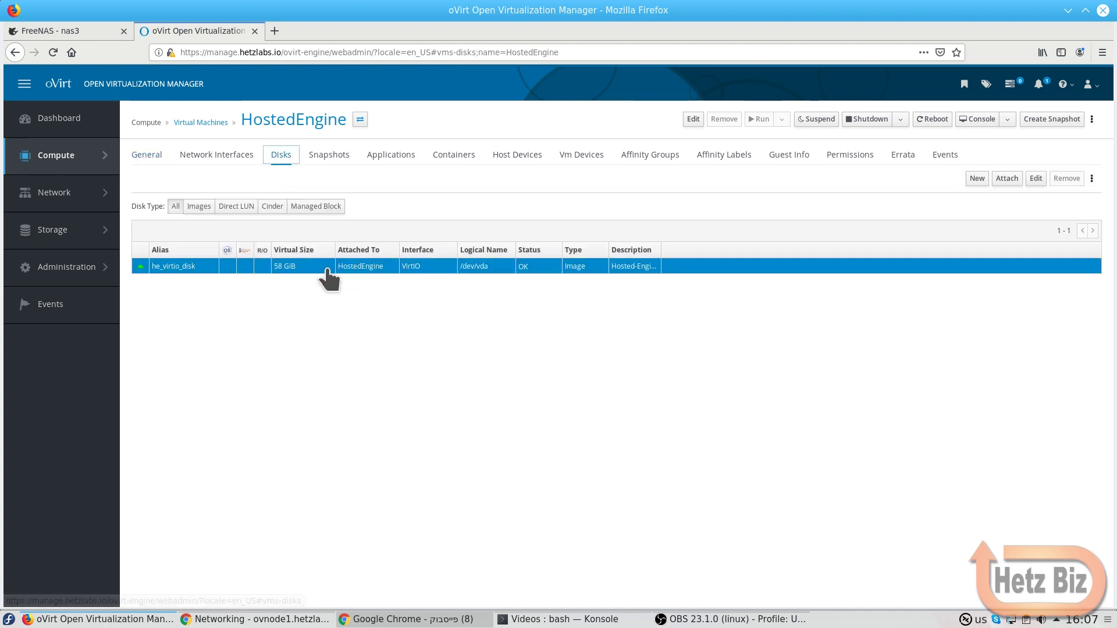
Step: Review the Move disk options, with vms-nas3 as target and disk profile, then close without moving
left_click(1091, 179)
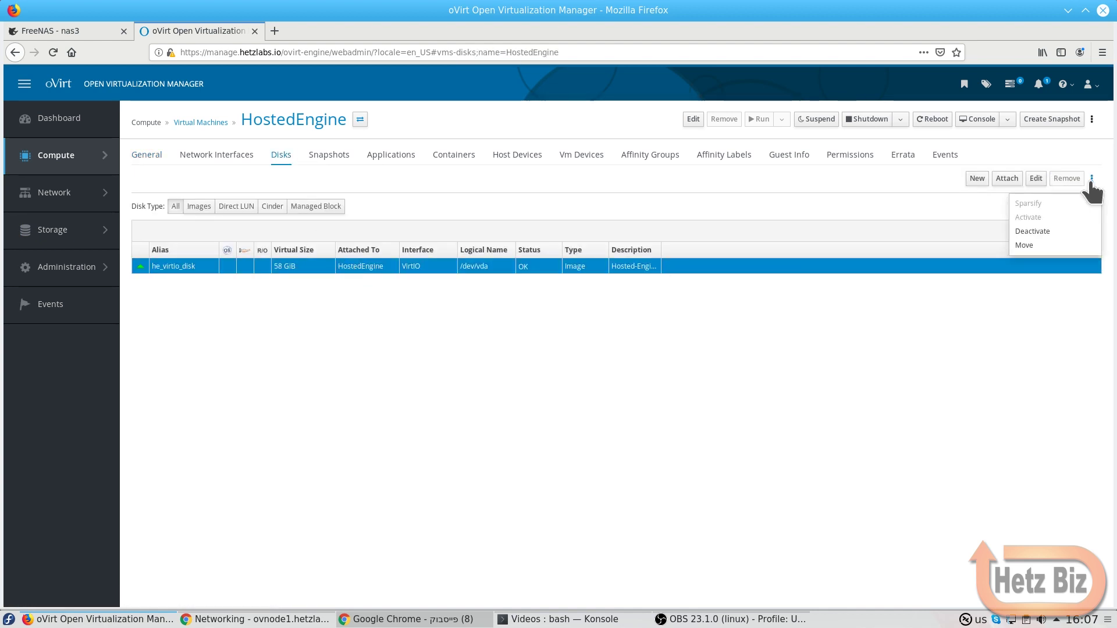
left_click(1046, 247)
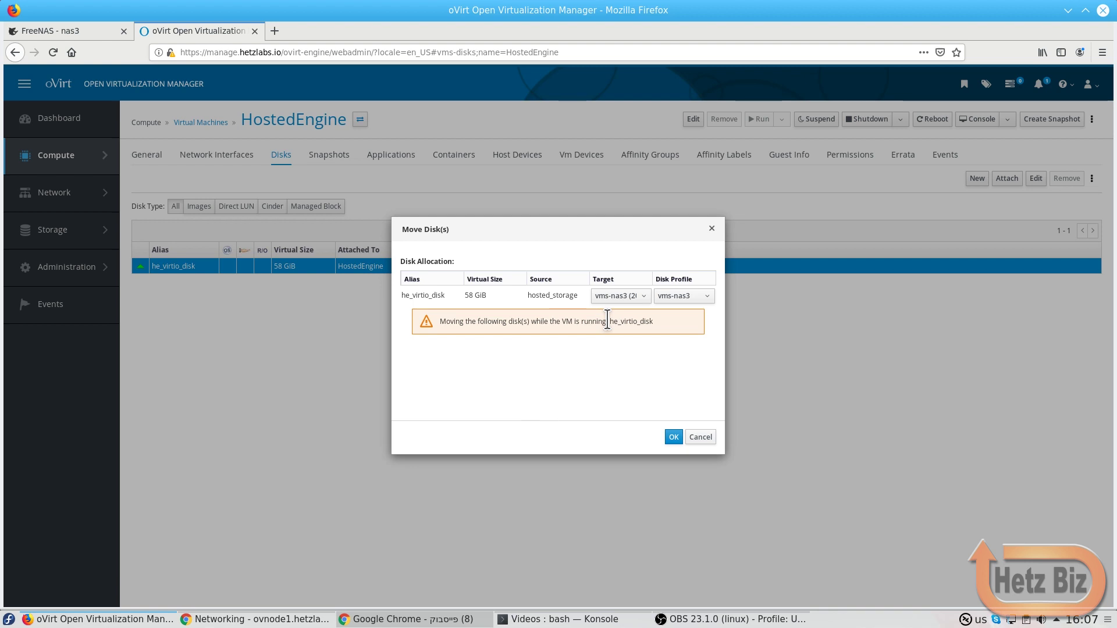
left_click(604, 295)
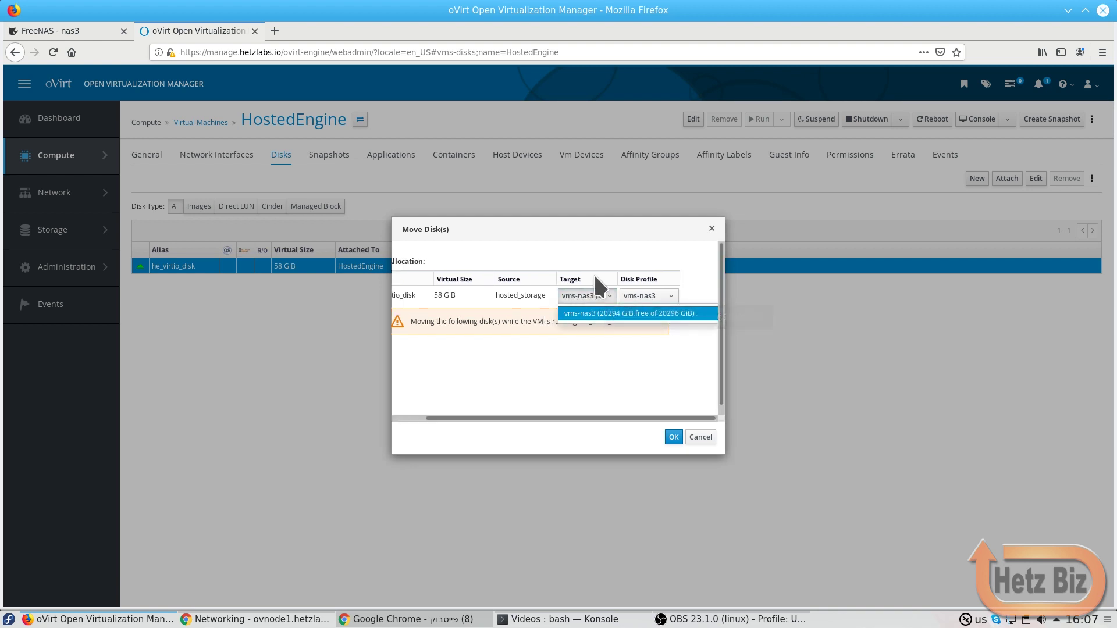
left_click(633, 296)
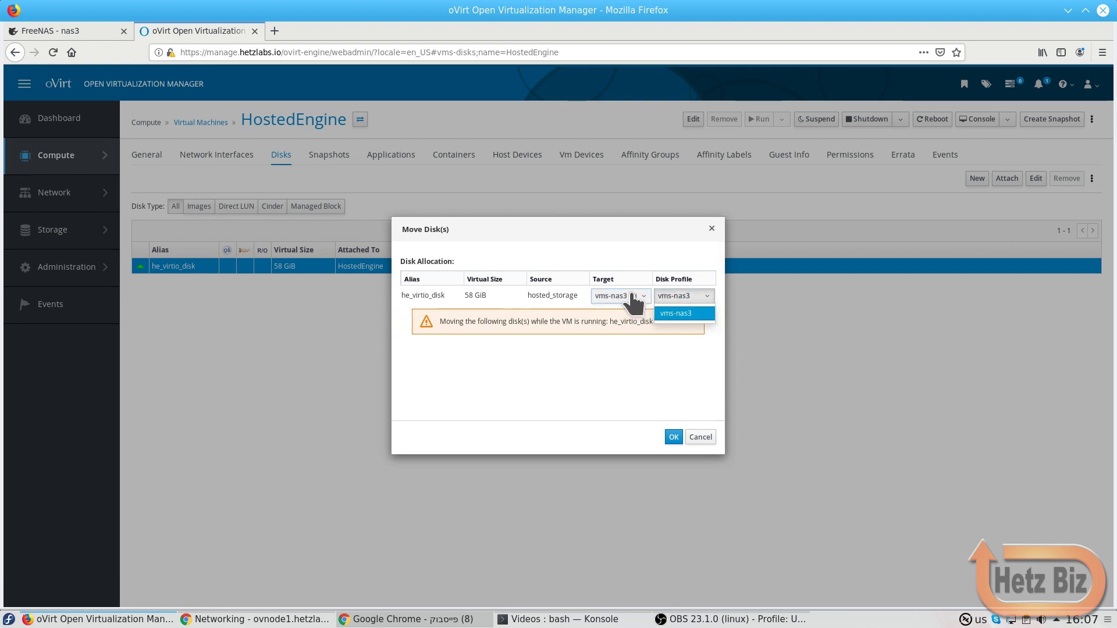
left_click(707, 313)
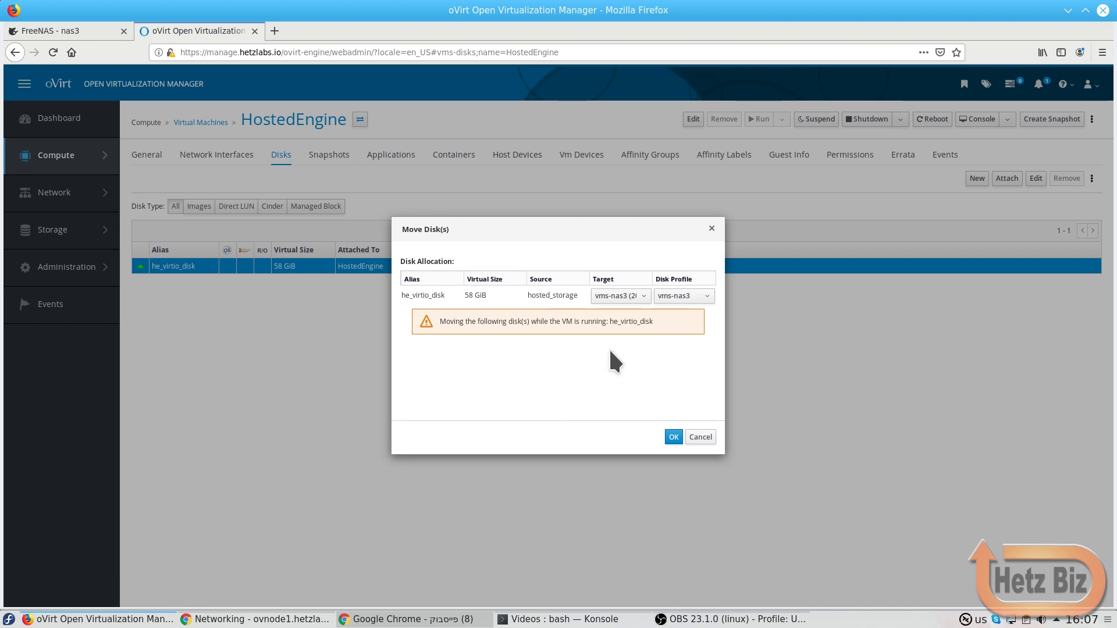
left_click(623, 302)
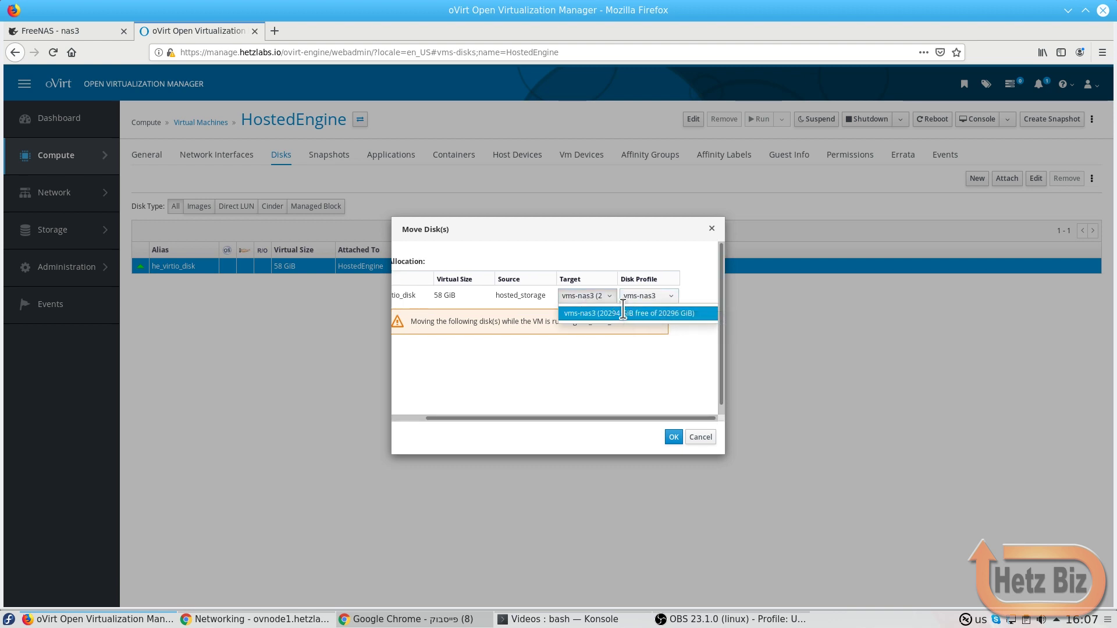
left_click(605, 344)
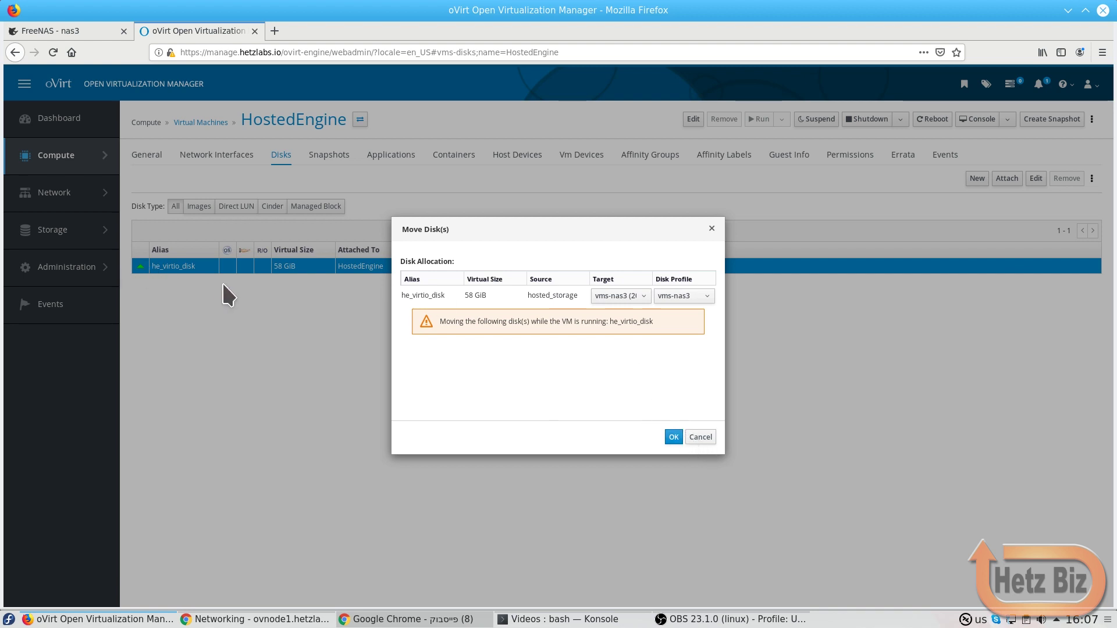
left_click(701, 435)
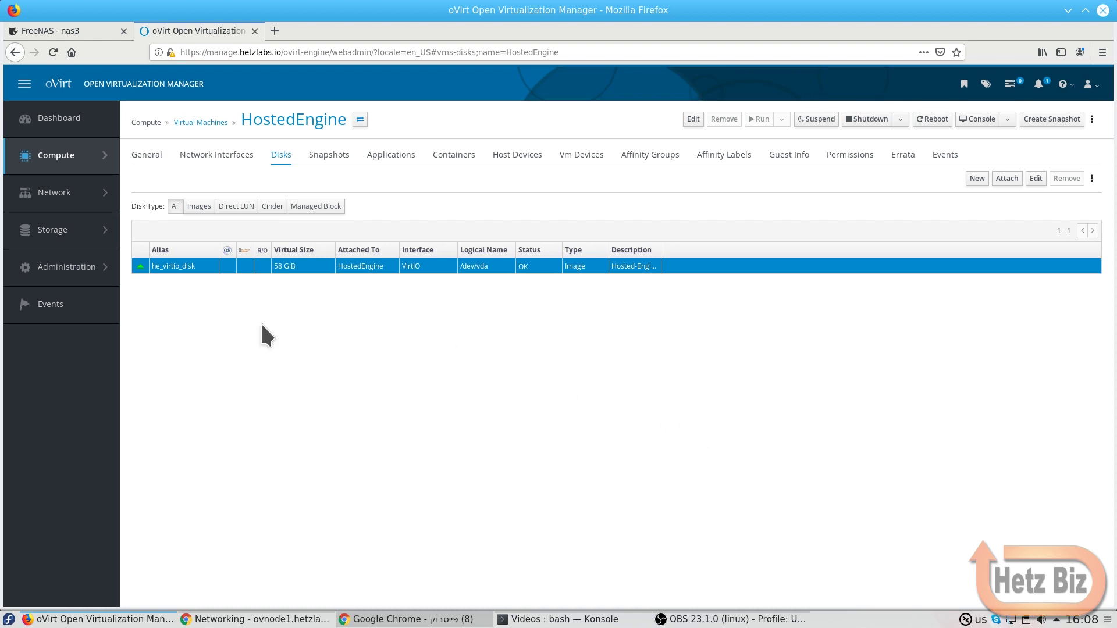
mouse_move(104, 283)
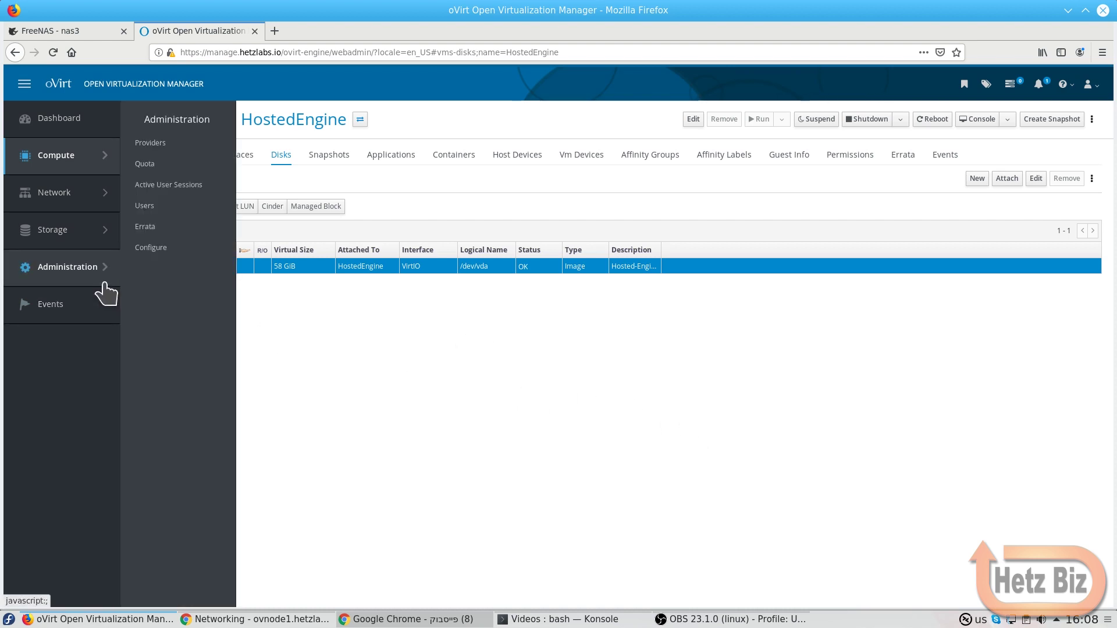